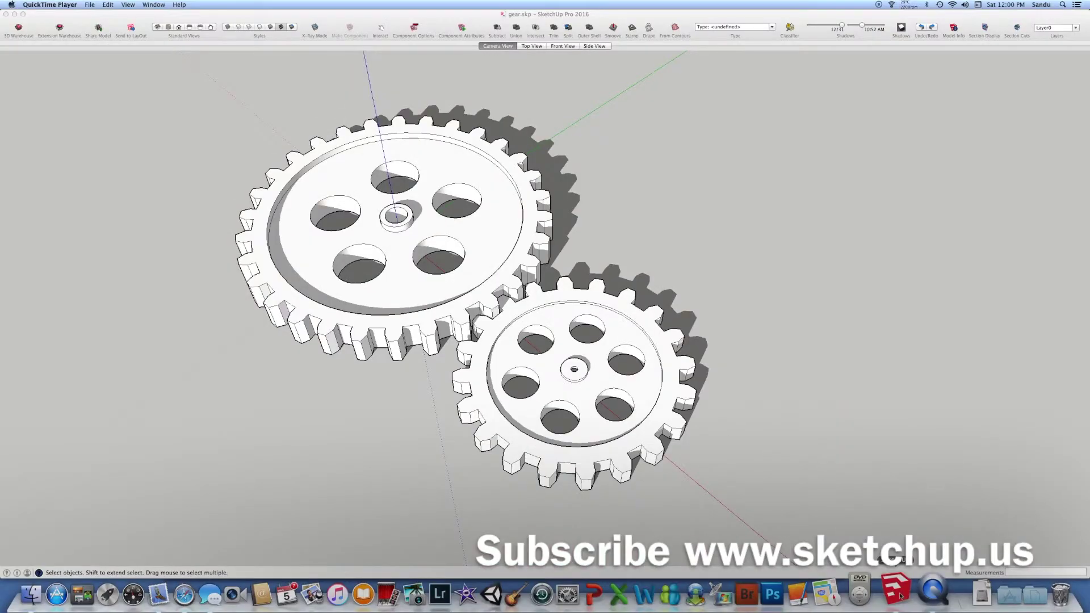
# - Activate the gear.skp window, orbit the view, and expand the Outliner to list its two groups
pyautogui.click(898, 594)
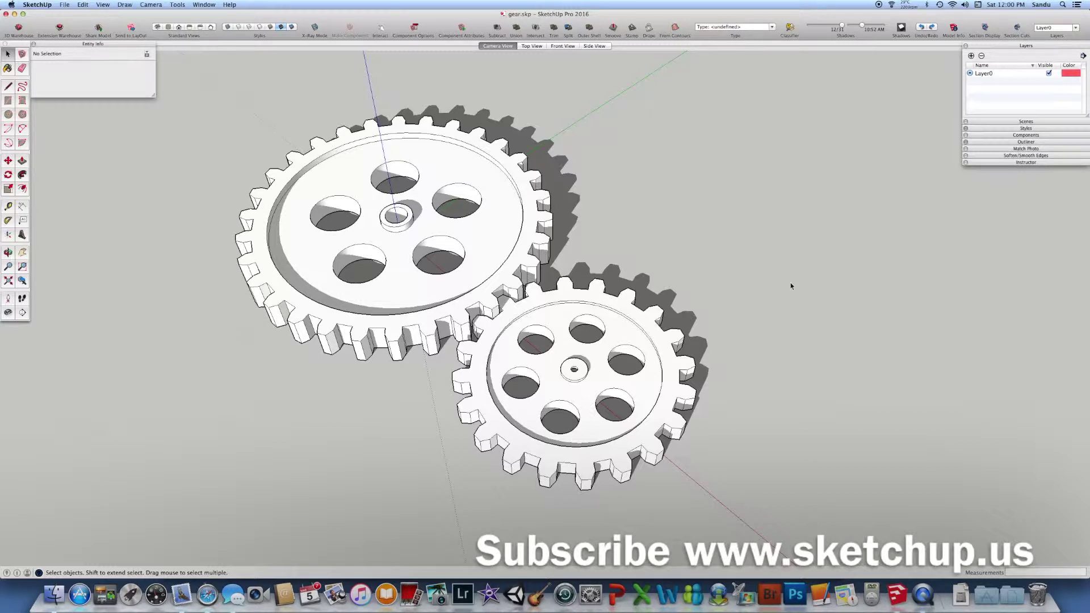
pyautogui.scroll(3, 713, 316)
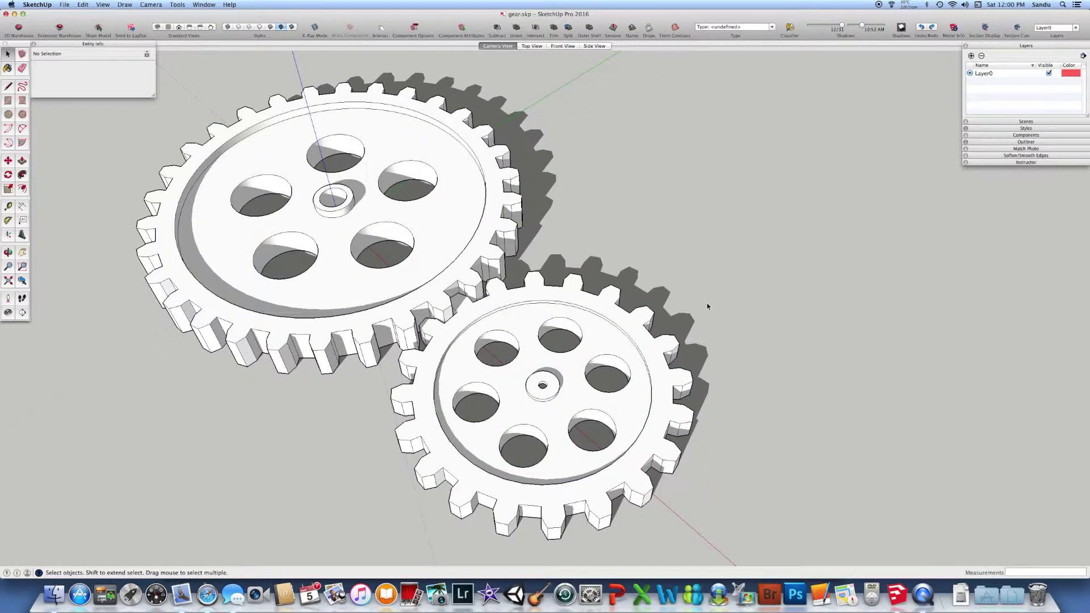
pyautogui.scroll(-2, 708, 306)
pyautogui.moveTo(706, 309); pyautogui.dragTo(764, 308, button='middle')
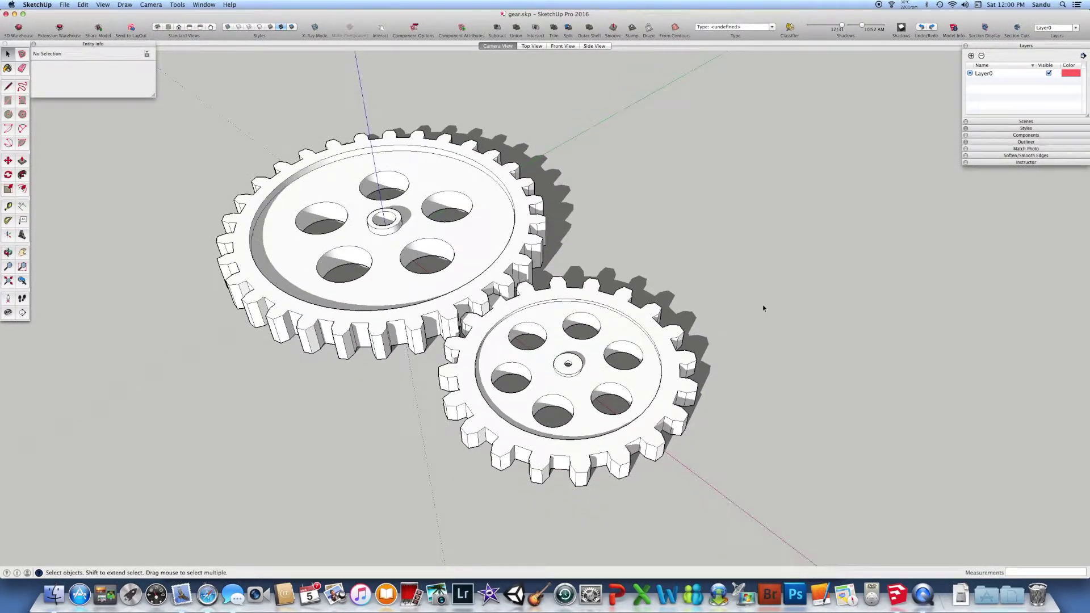
pyautogui.click(993, 141)
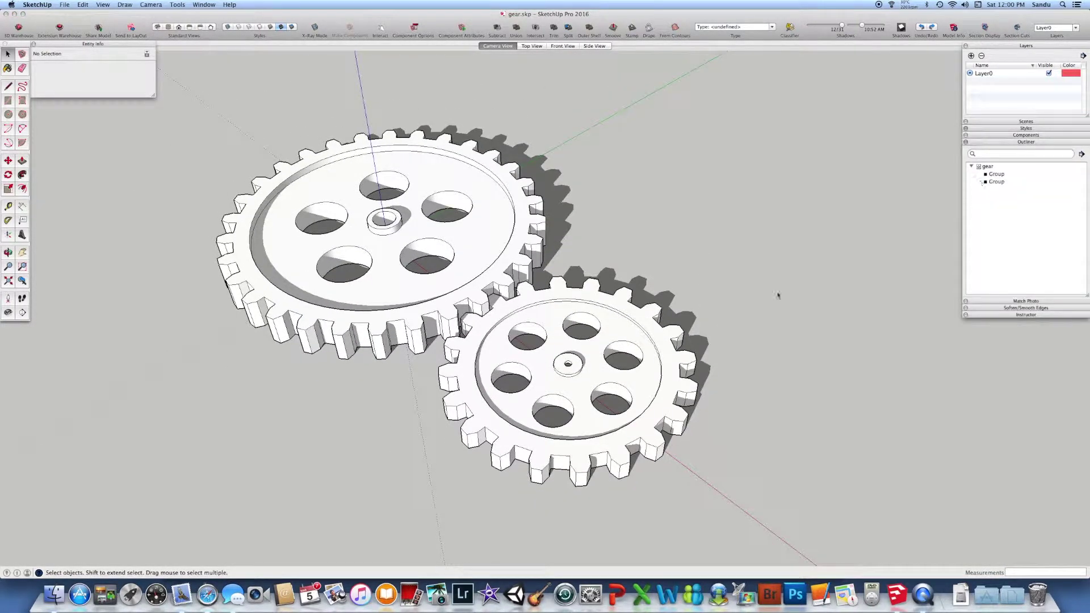
# - Orbit and zoom to a closer, tilted view of the gears, then open the Window menu
pyautogui.scroll(2, 624, 324)
pyautogui.moveTo(624, 324)
pyautogui.mouseDown(button='middle')
pyautogui.moveTo(637, 341)
pyautogui.moveTo(615, 333)
pyautogui.mouseUp(button='middle')
pyautogui.scroll(-3, 615, 333)
pyautogui.scroll(2, 614, 334)
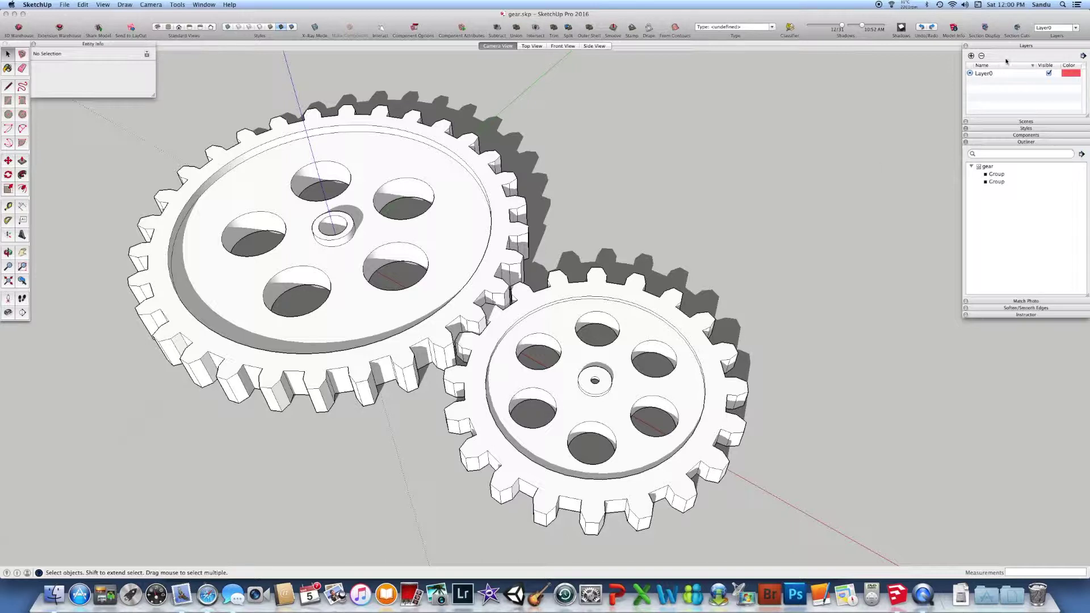
pyautogui.click(204, 5)
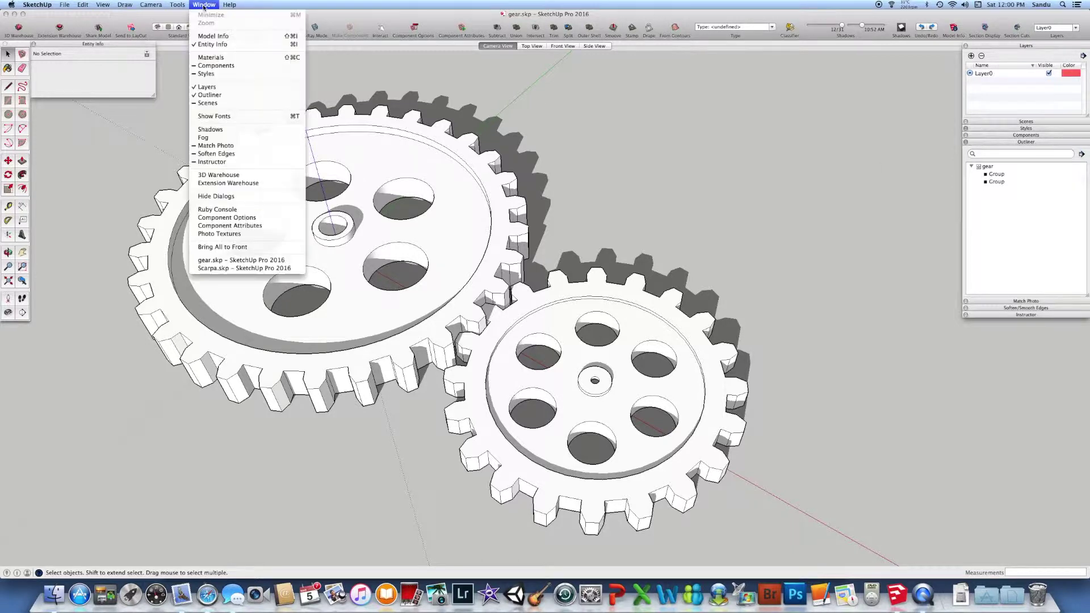
pyautogui.click(196, 59)
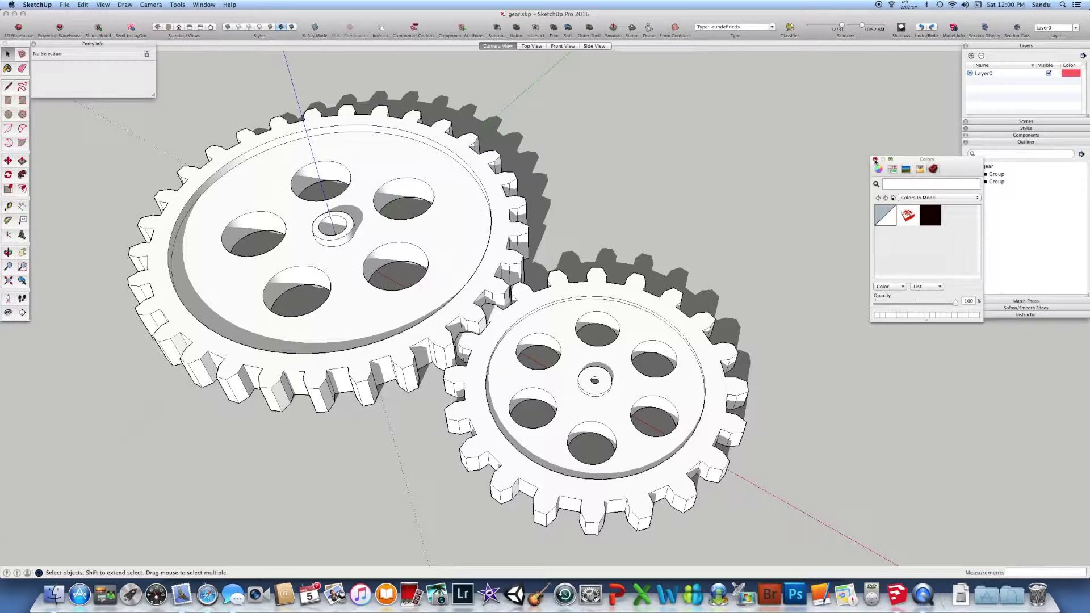
pyautogui.click(875, 160)
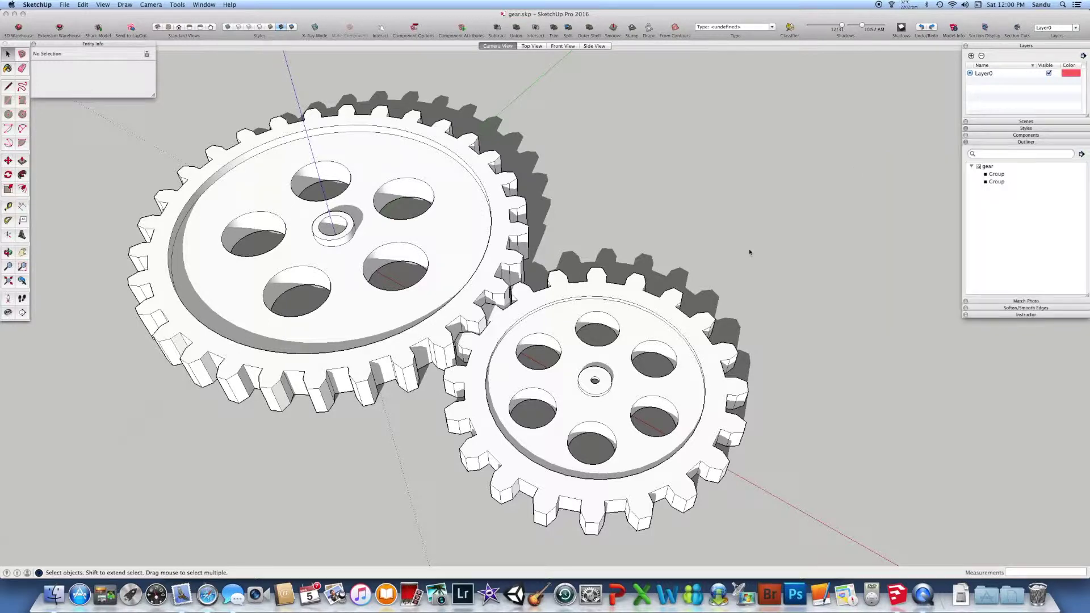
# - Add two new layers named Gear 1 and Gear 2 in the Layers panel
pyautogui.click(971, 56)
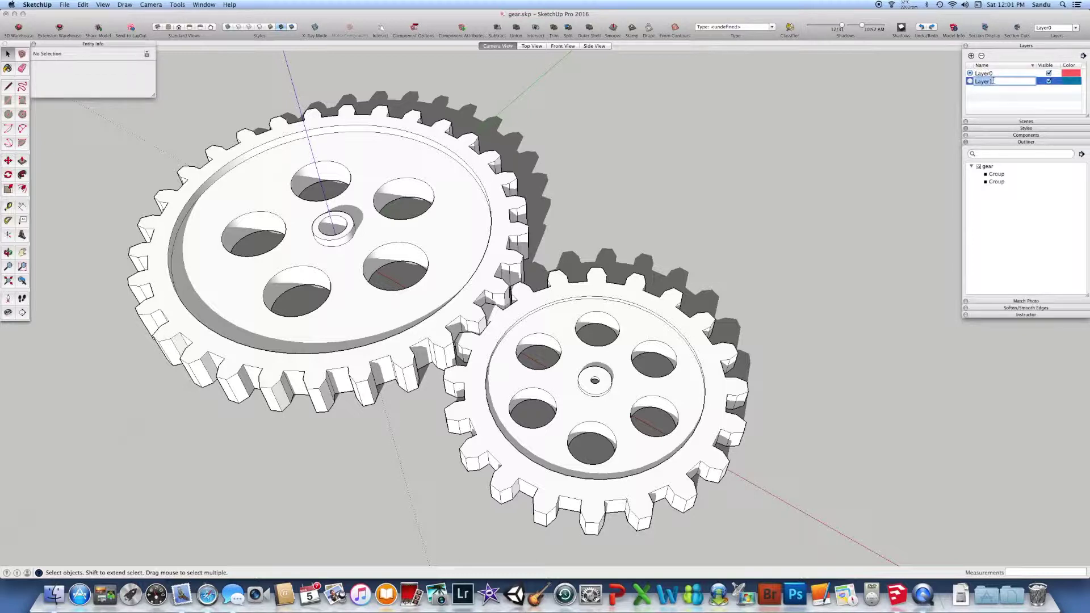
pyautogui.write('Gear 1')
pyautogui.press('Return')
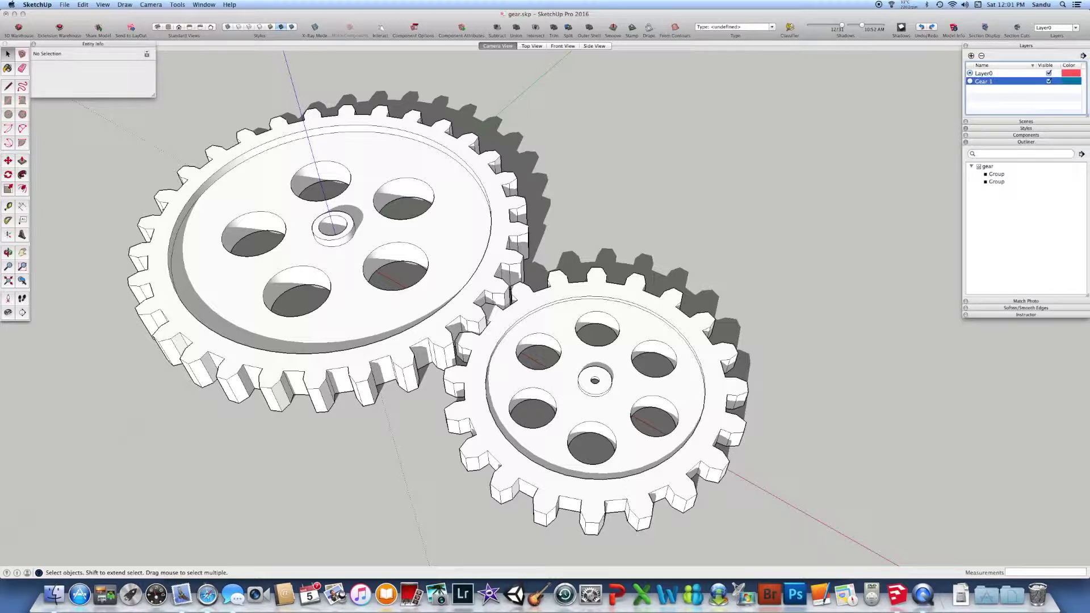
pyautogui.click(971, 55)
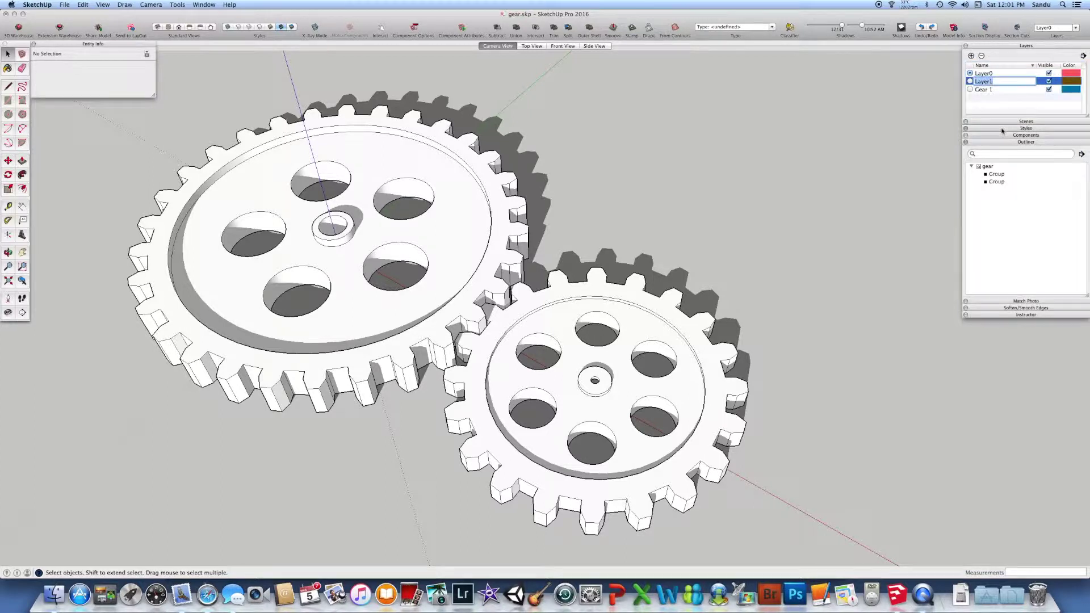
pyautogui.write('Gear 2')
pyautogui.press('Return')
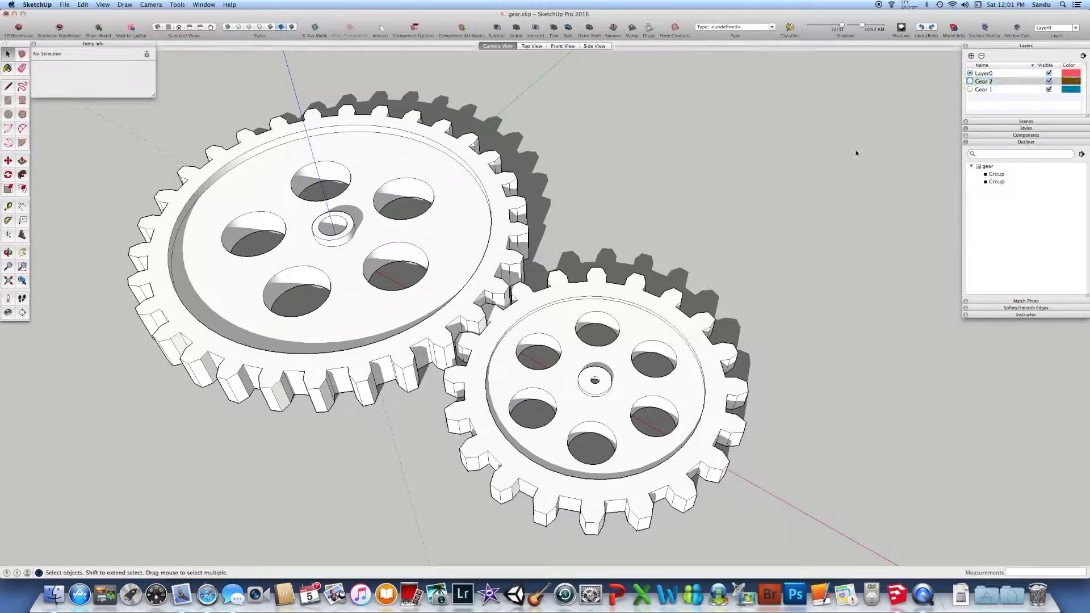
pyautogui.click(535, 208)
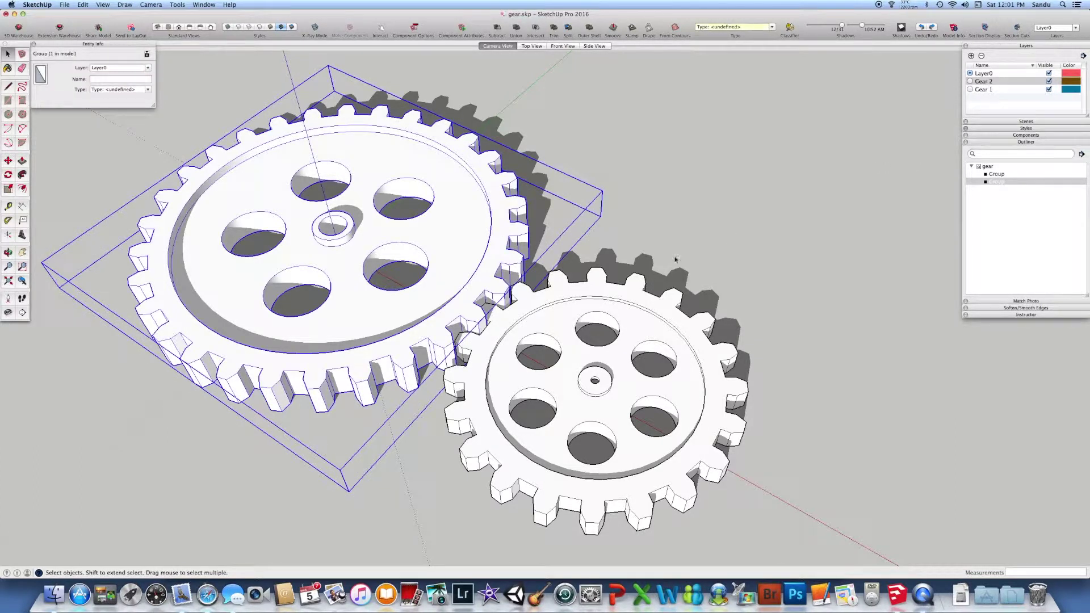
# - Assign the large gear group to layer Gear 1 in Entity Info
pyautogui.click(635, 314)
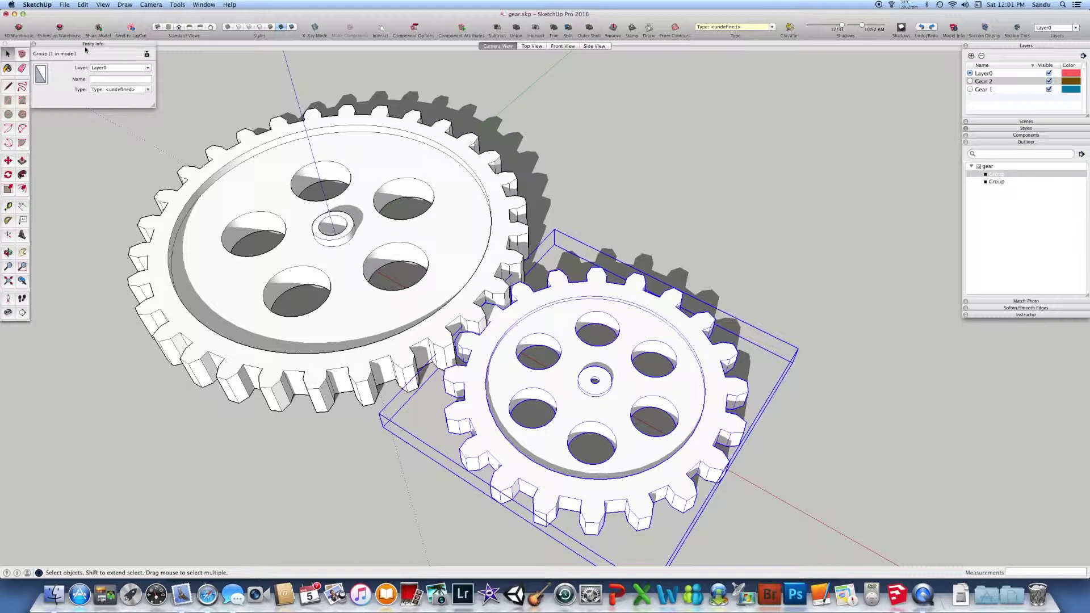
pyautogui.click(440, 220)
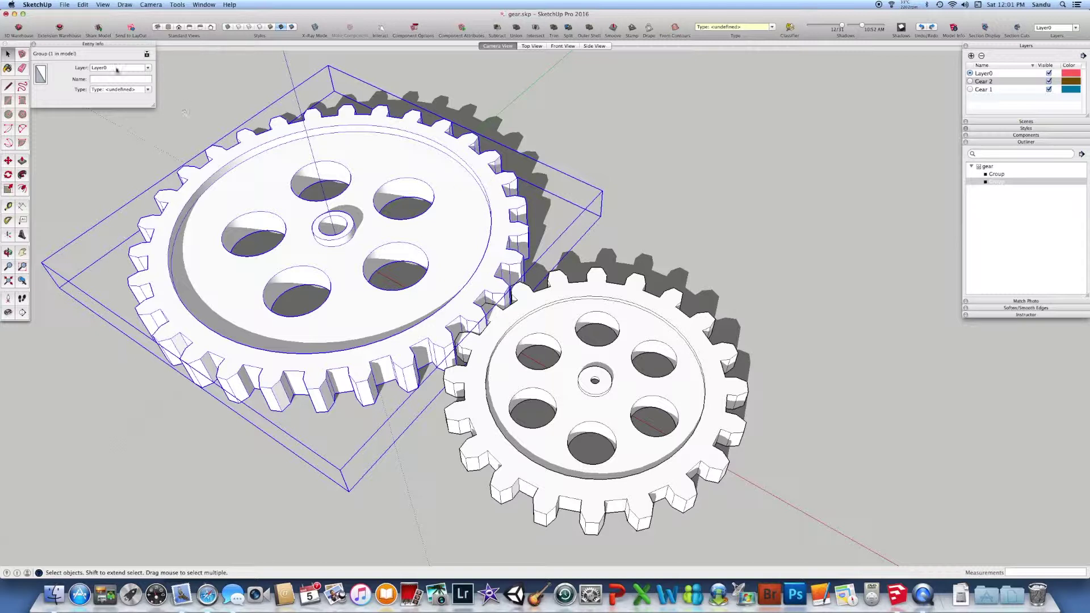
pyautogui.click(147, 67)
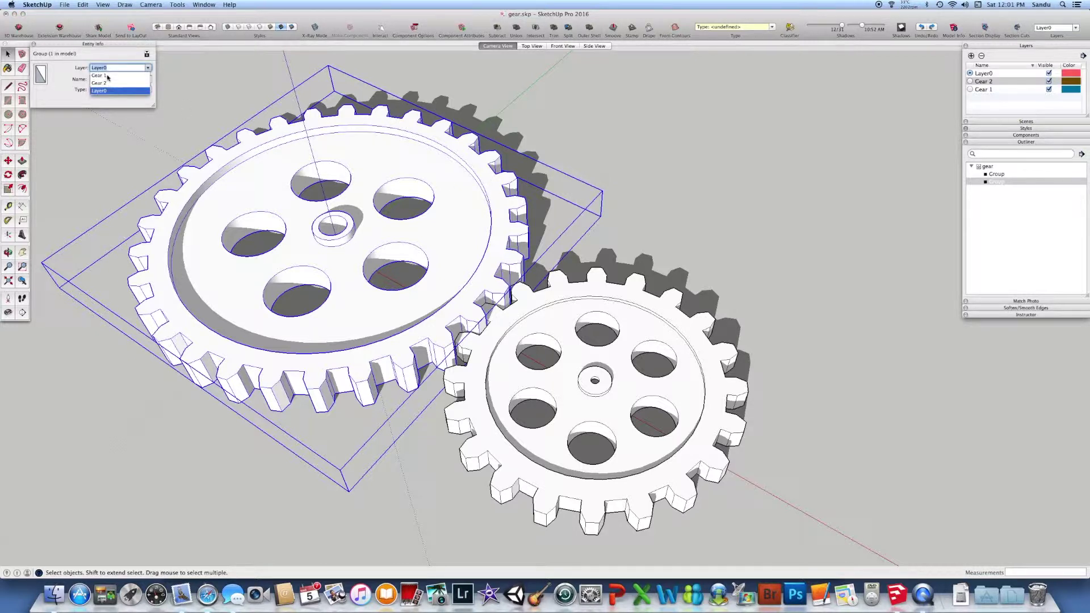
pyautogui.click(114, 91)
pyautogui.click(729, 255)
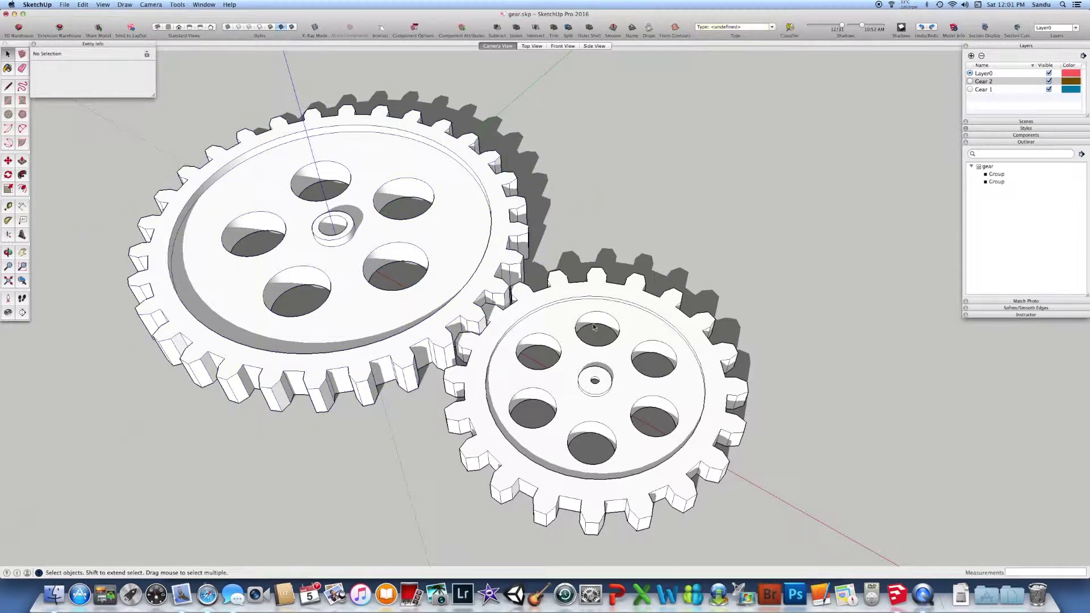
# - Assign the small gear group to layer Gear 2 in Entity Info
pyautogui.click(594, 326)
pyautogui.click(147, 68)
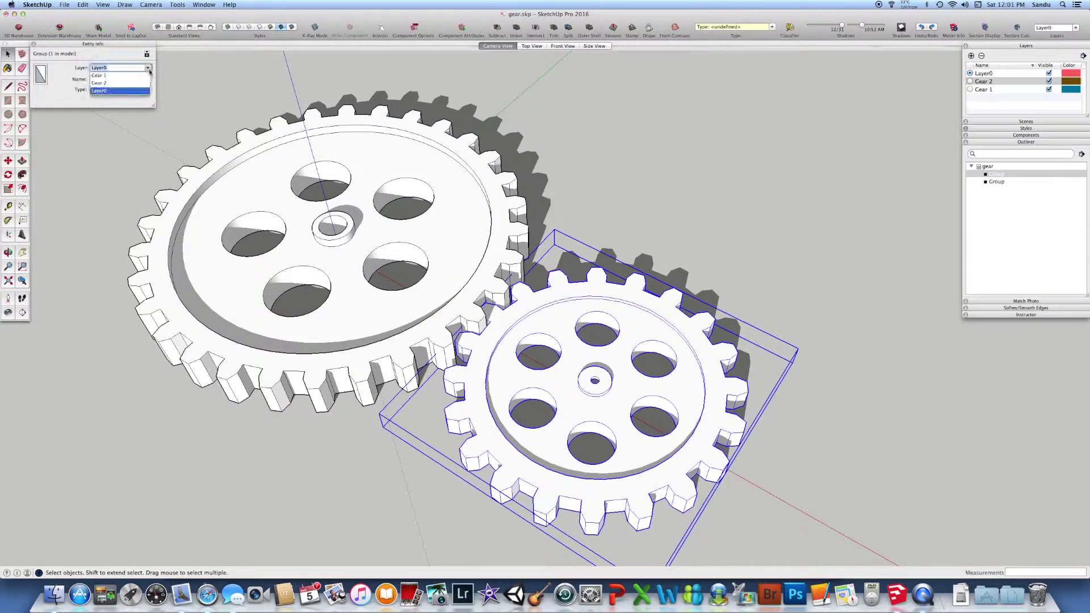
pyautogui.click(114, 83)
pyautogui.click(637, 173)
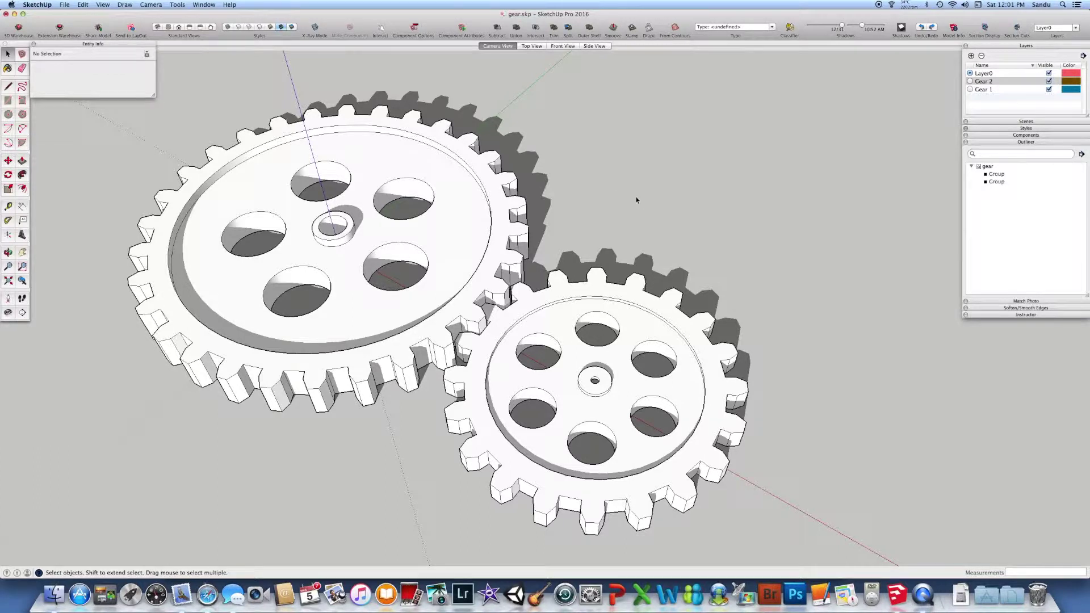
# - Select the large gear group so Entity Info shows layer Gear 1 and an empty Name
pyautogui.click(996, 176)
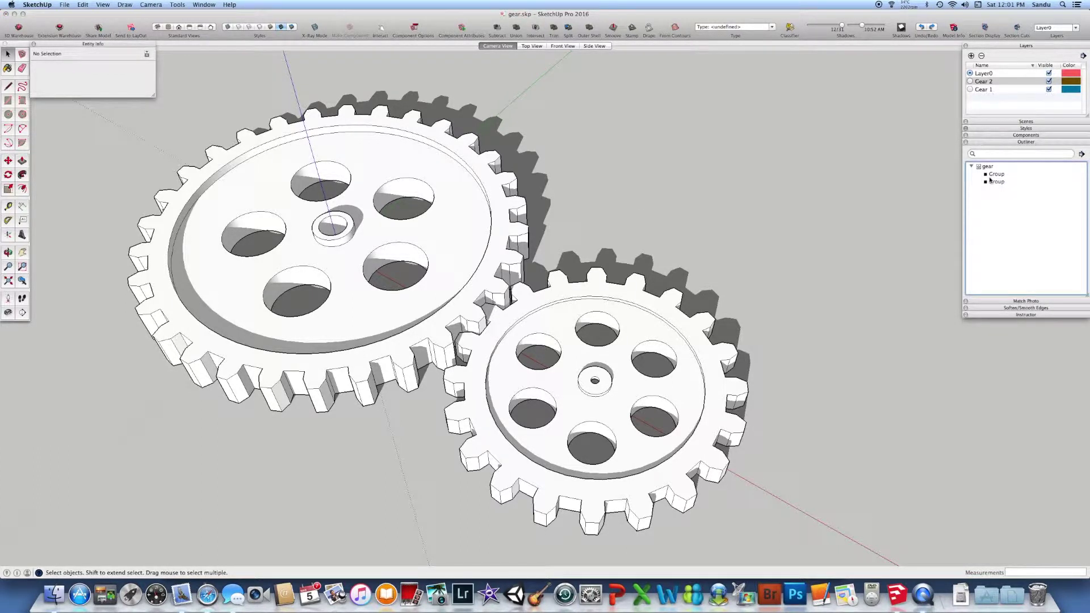
pyautogui.click(496, 207)
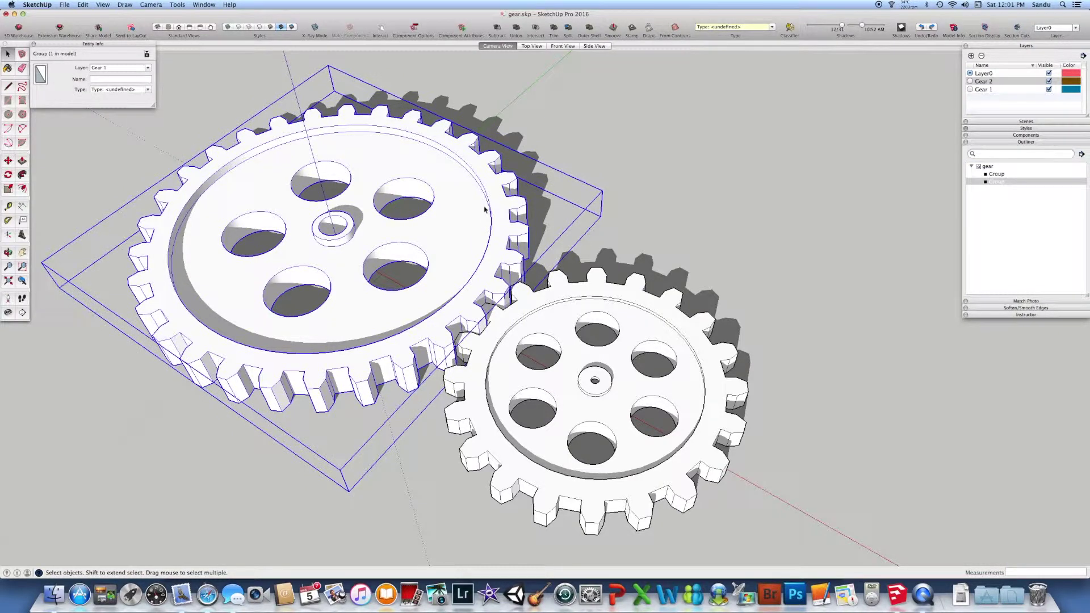
pyautogui.click(999, 183)
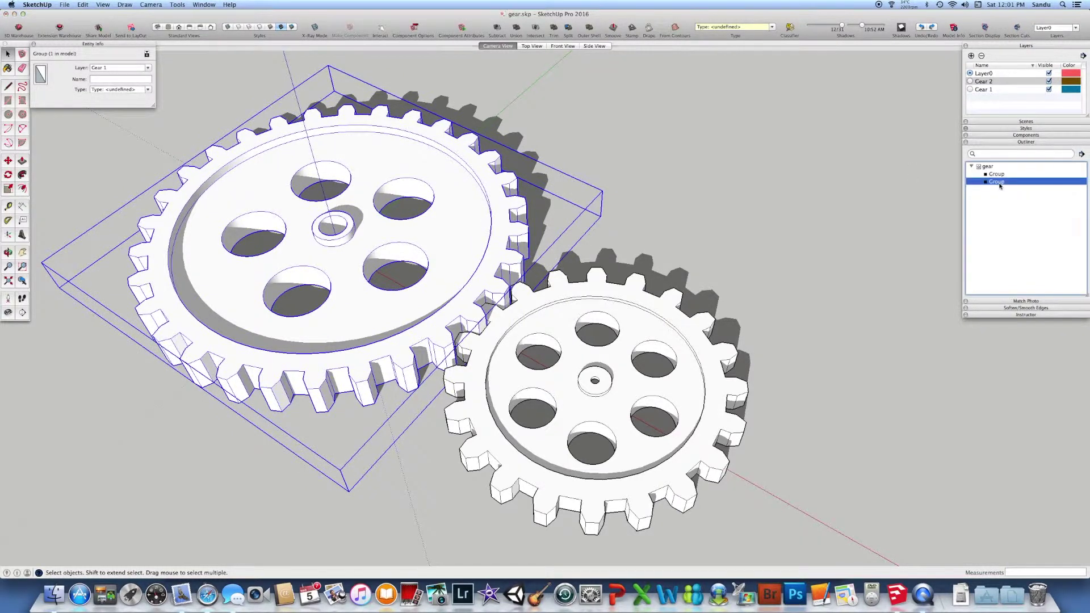
pyautogui.doubleClick(999, 182)
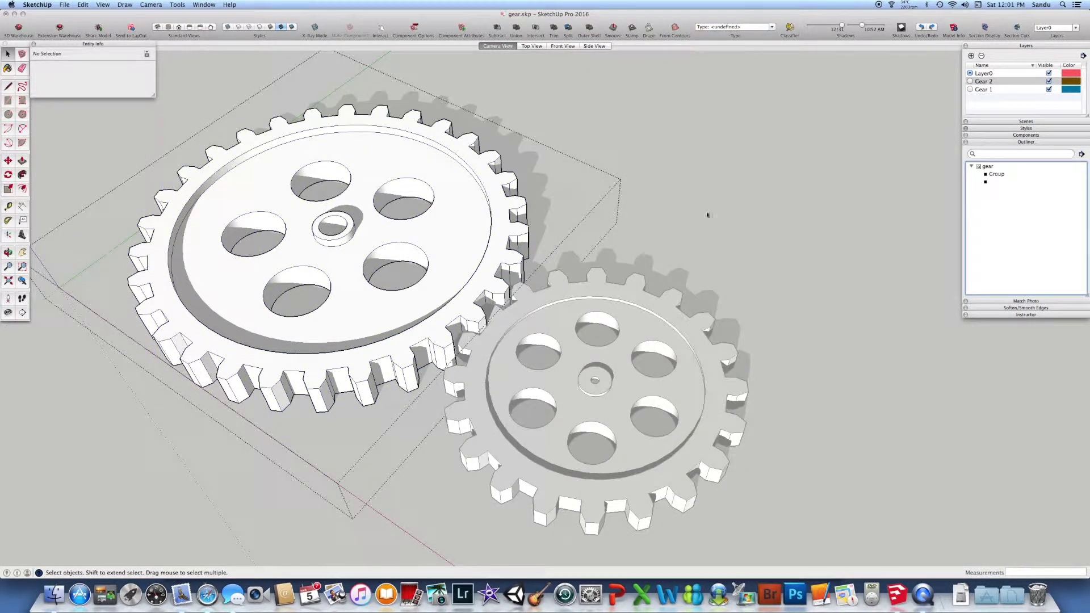
pyautogui.click(451, 216)
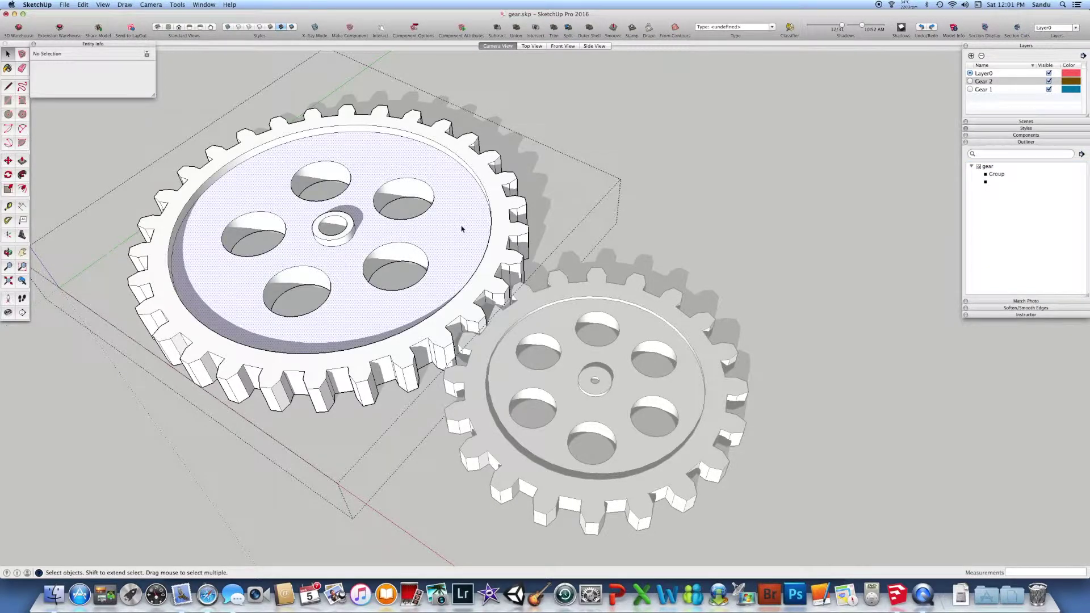
pyautogui.click(822, 226)
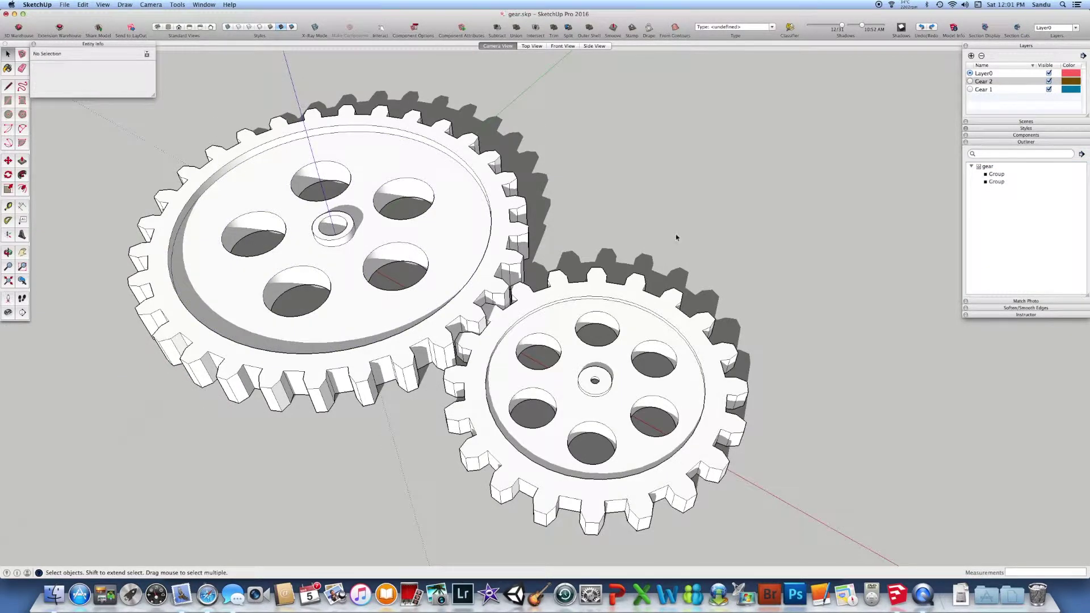
pyautogui.click(1008, 188)
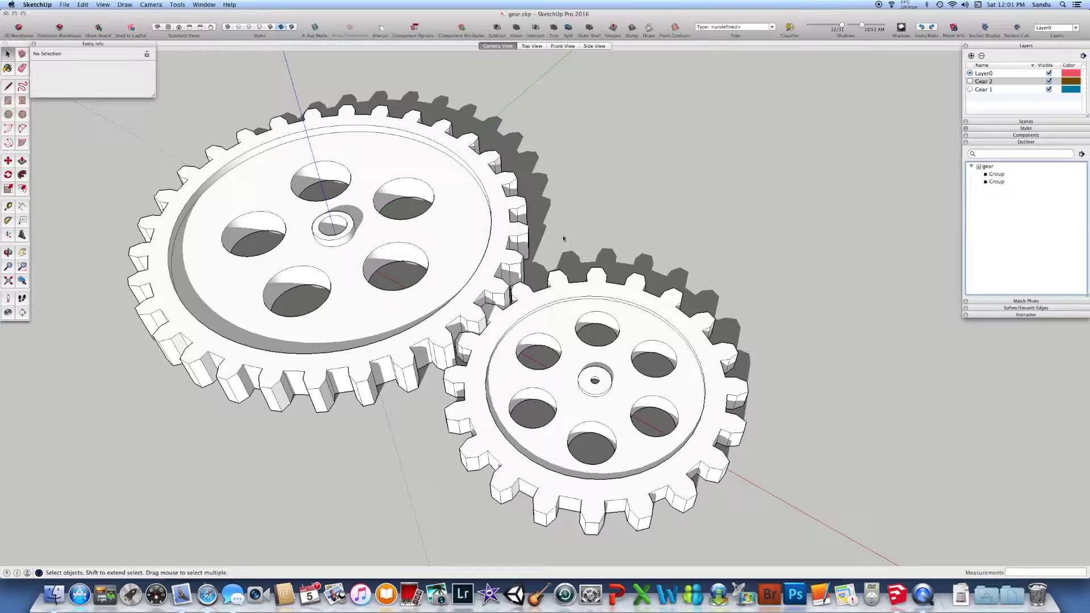
pyautogui.click(504, 231)
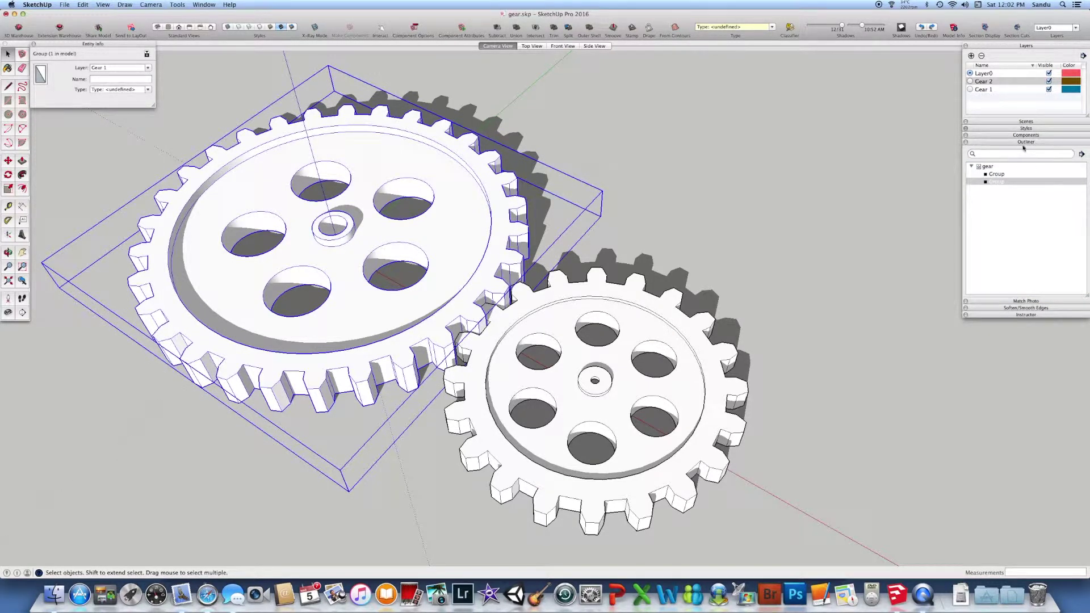
# - Name the large gear group 1 and the small gear group 2 in Entity Info
pyautogui.click(131, 81)
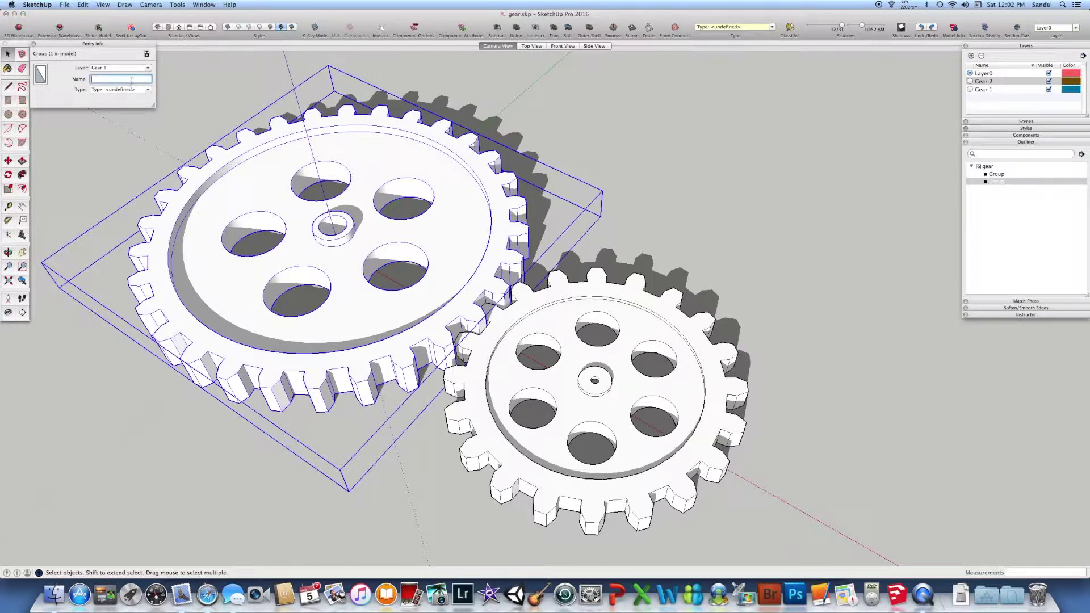
pyautogui.write('G')
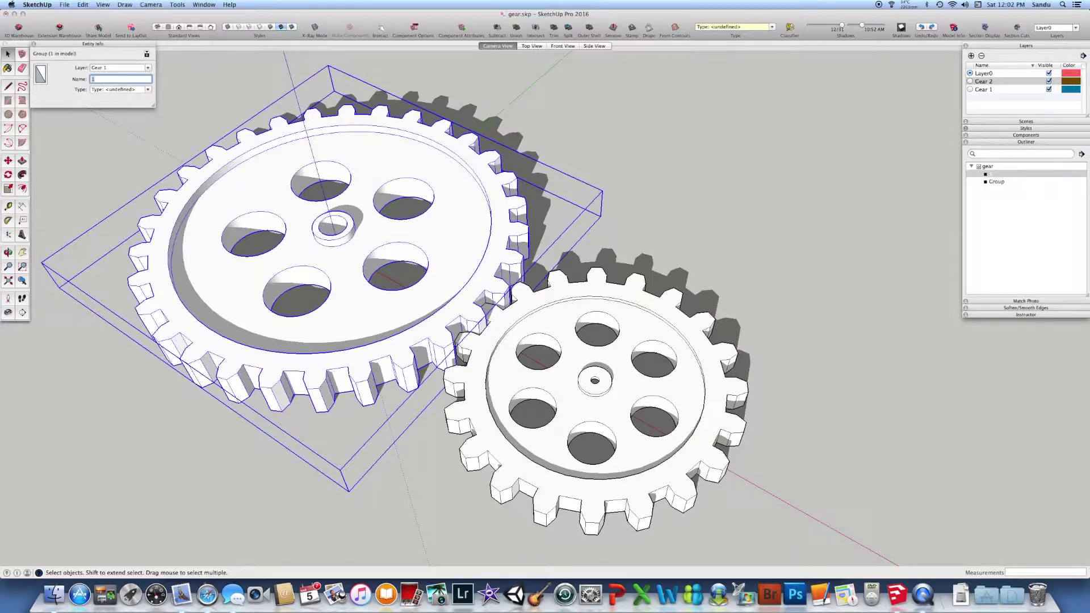
pyautogui.click(698, 330)
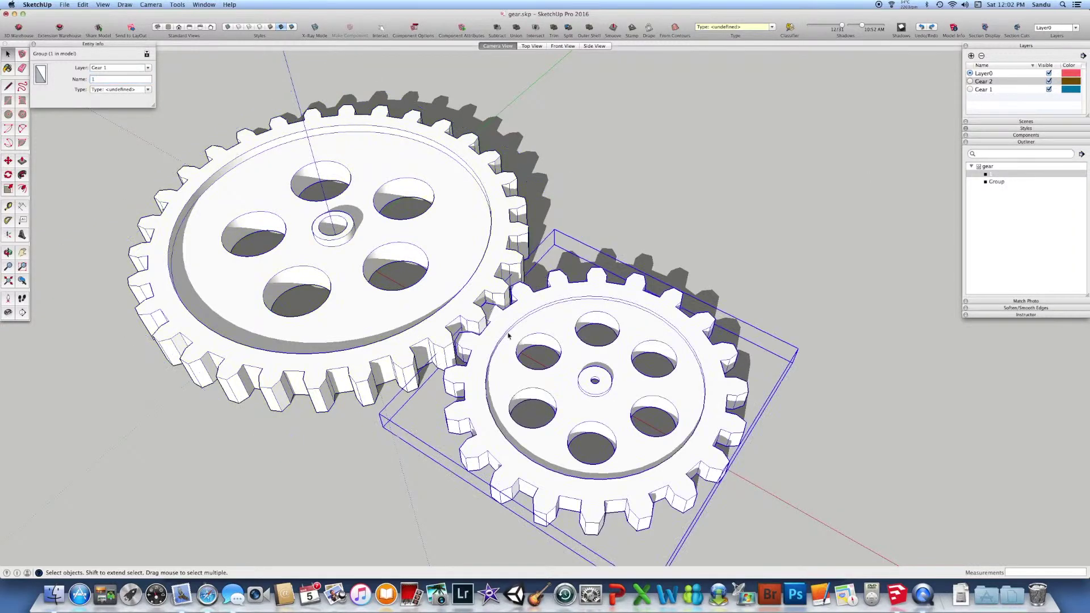
pyautogui.click(116, 80)
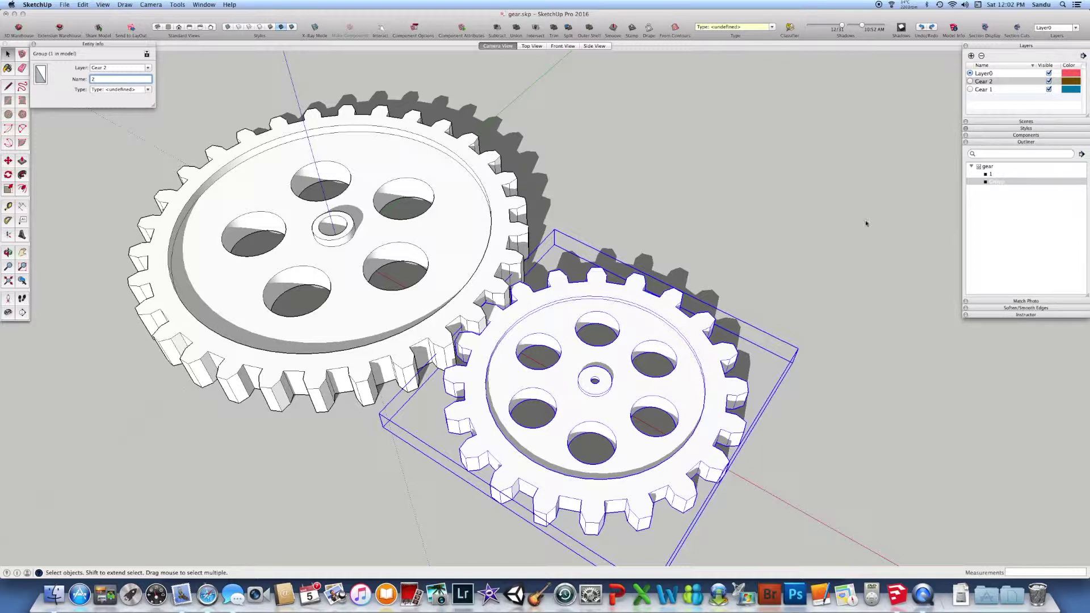
pyautogui.press('Return')
pyautogui.click(618, 220)
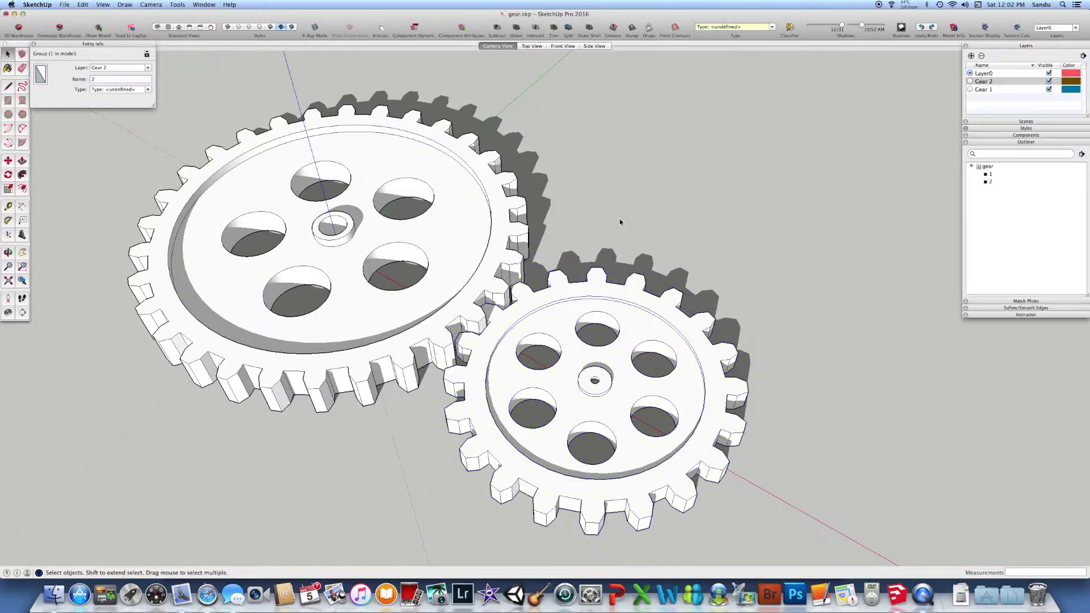
# - Select the large and small gear groups in turn, briefly entering the small gear's group
pyautogui.click(992, 174)
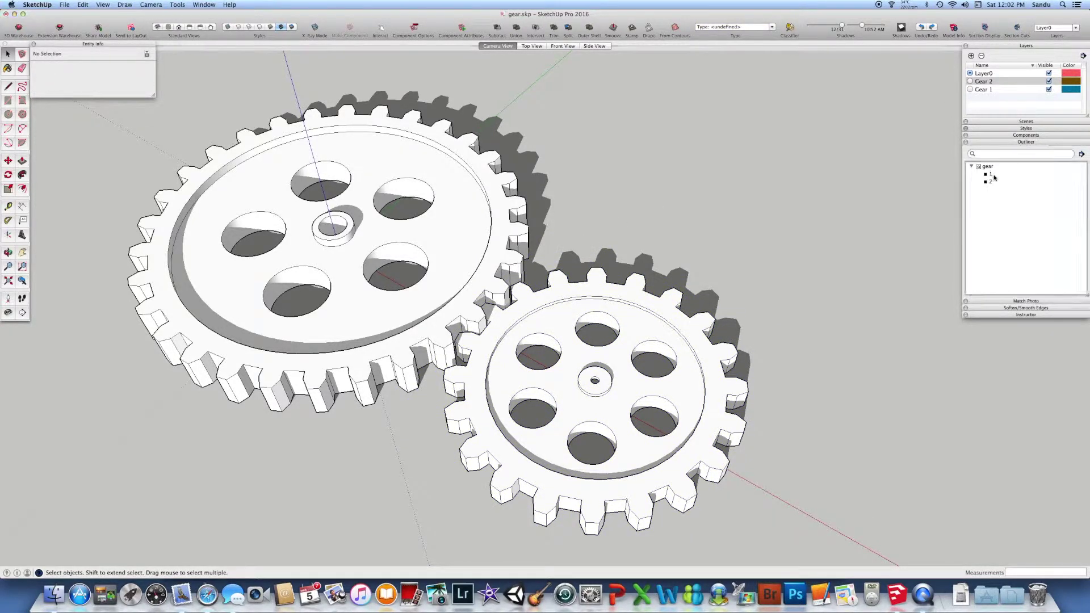
pyautogui.click(613, 299)
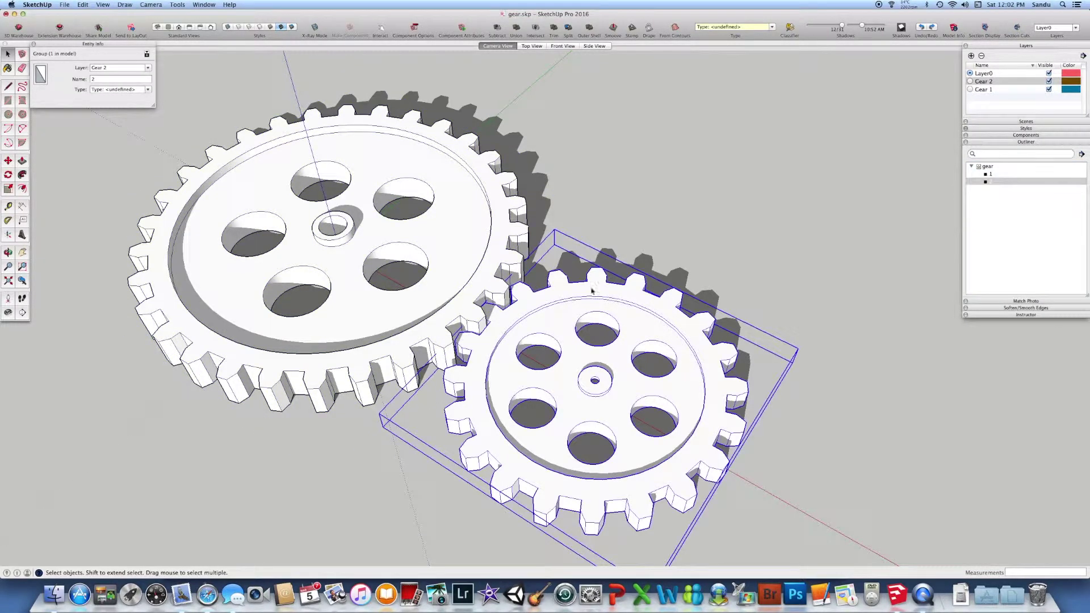
pyautogui.click(457, 260)
pyautogui.click(588, 321)
pyautogui.click(499, 262)
pyautogui.click(558, 298)
pyautogui.tripleClick(571, 298)
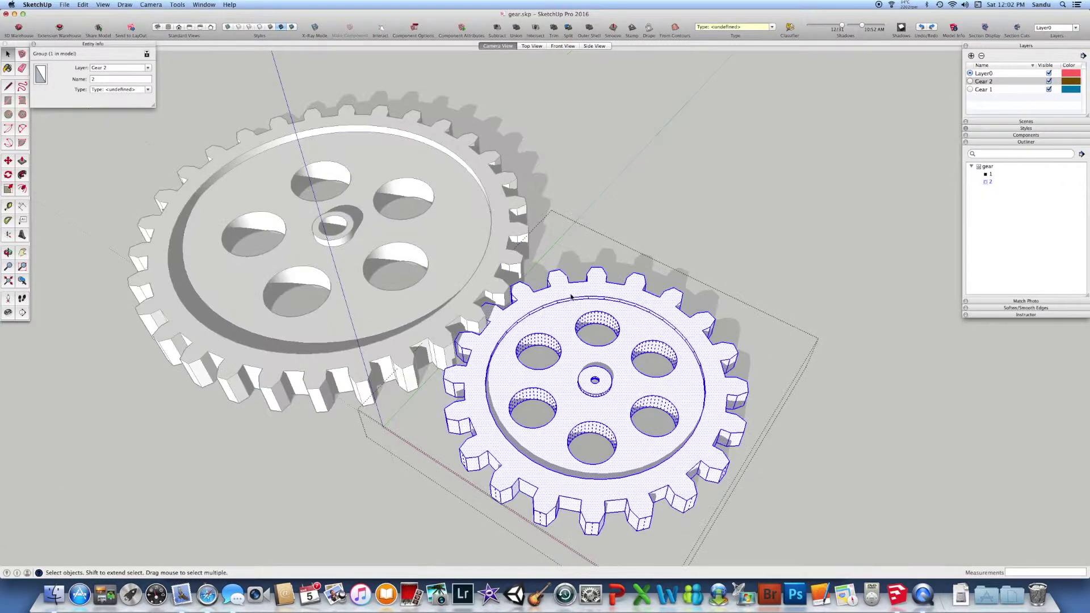
pyautogui.click(682, 289)
# - Reselect the gear groups in the model and Outliner, then window-select the gears
pyautogui.click(539, 280)
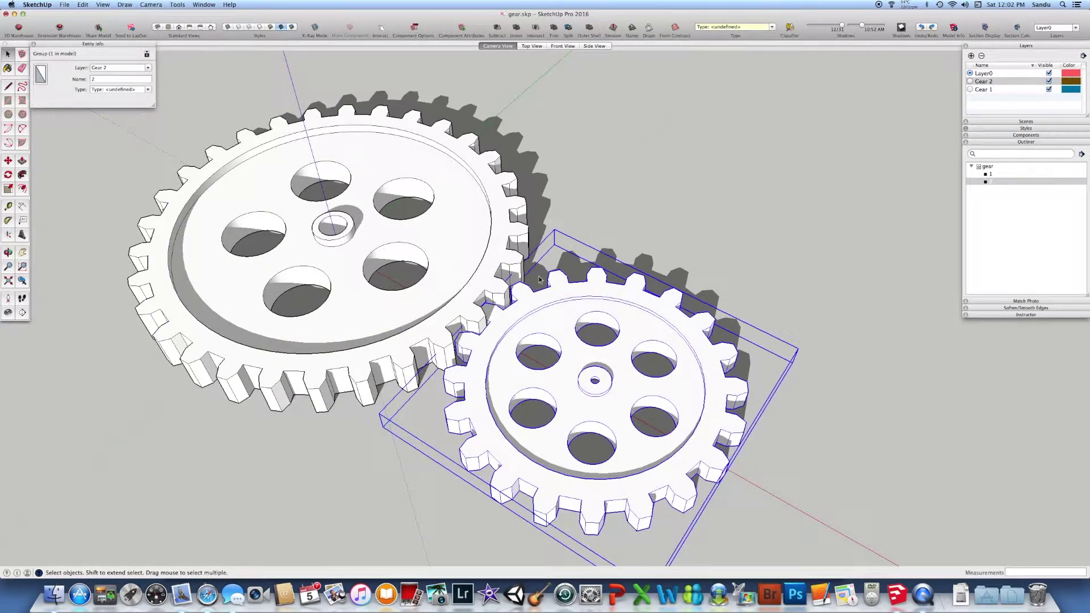
pyautogui.click(500, 245)
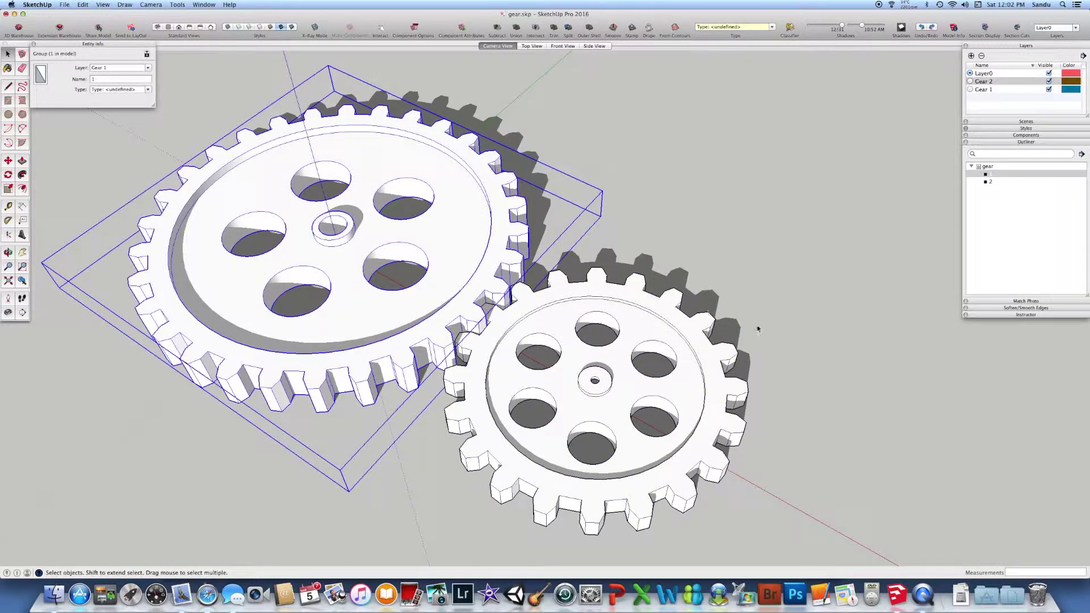
pyautogui.click(990, 182)
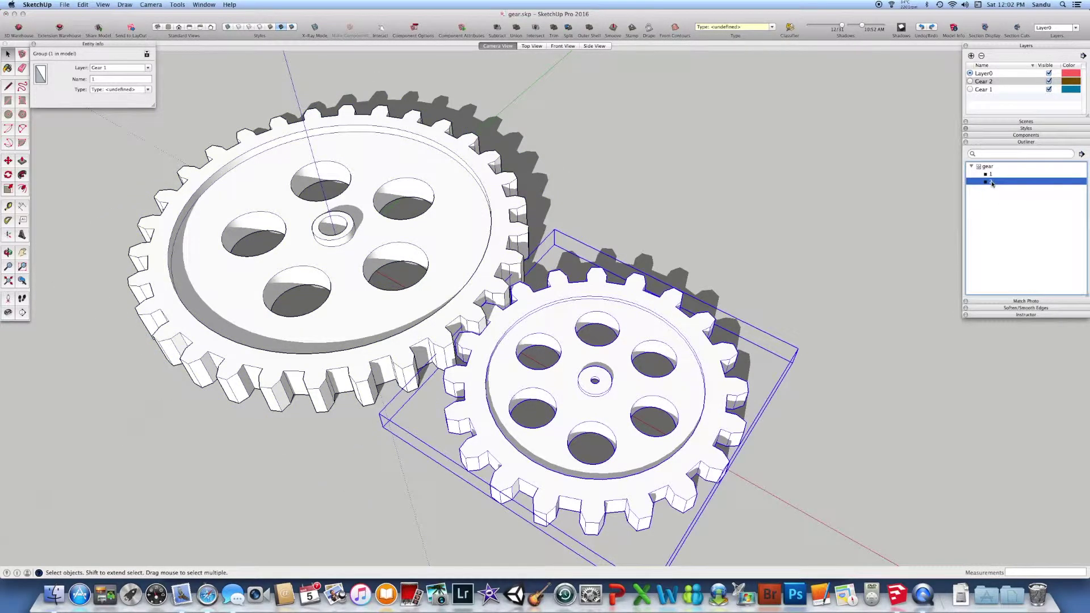
pyautogui.click(1010, 184)
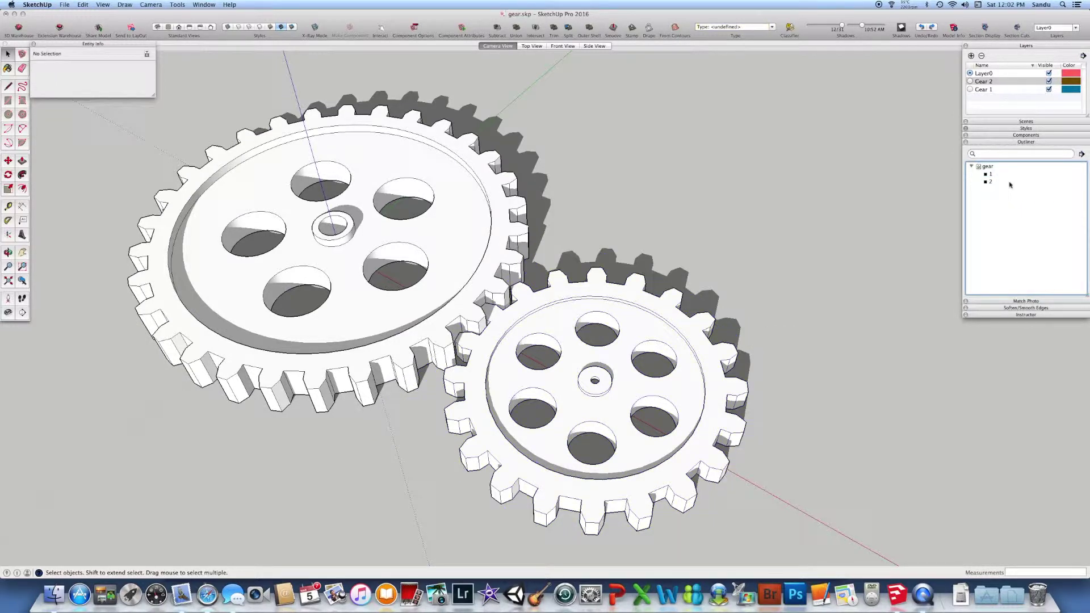
pyautogui.click(646, 321)
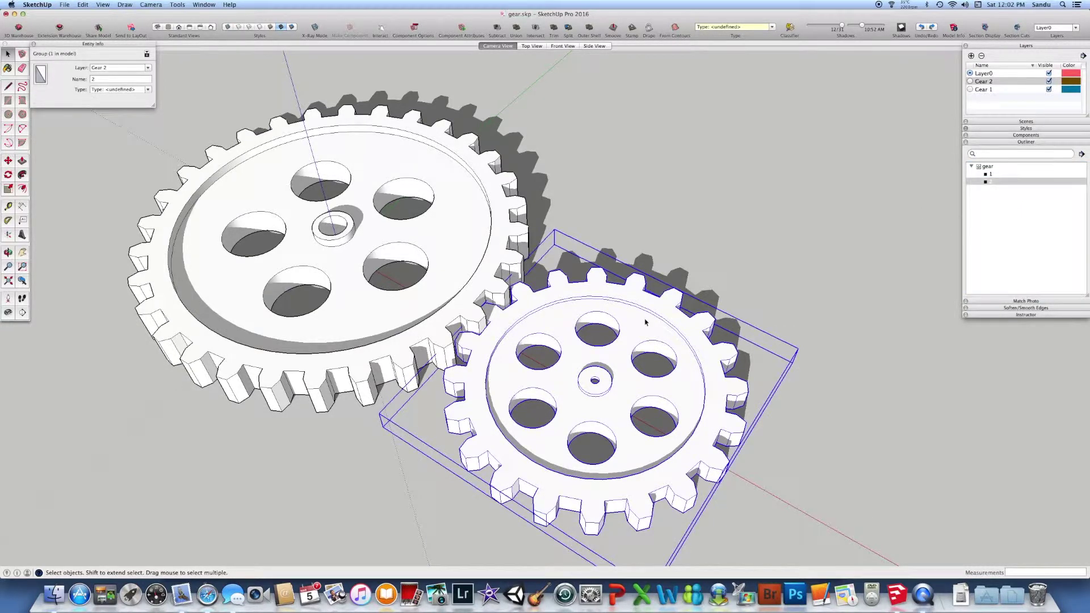
pyautogui.click(656, 263)
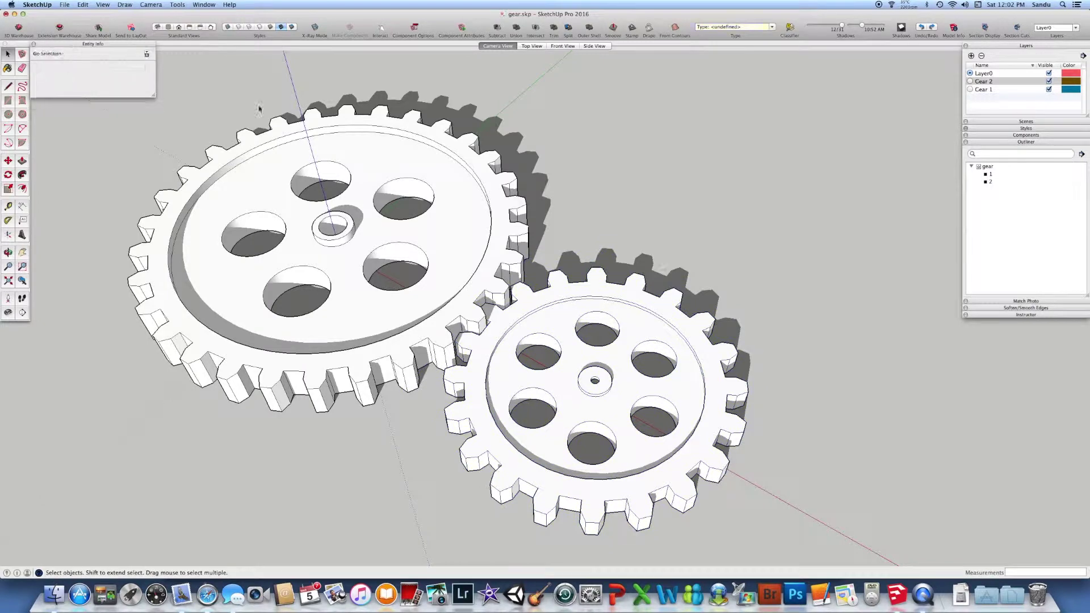
pyautogui.moveTo(111, 118); pyautogui.dragTo(826, 565)
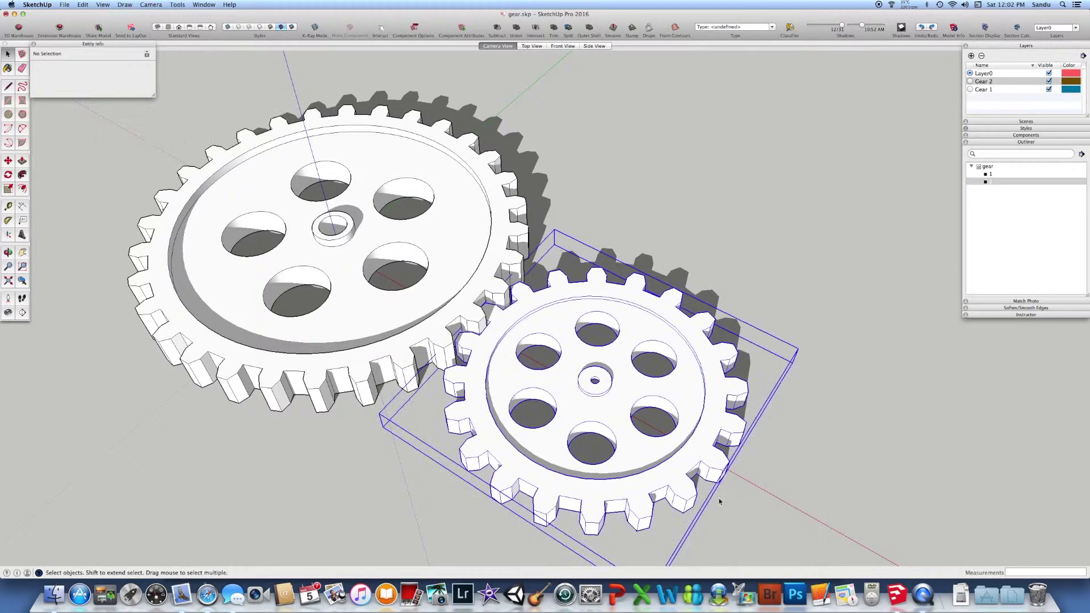
# - Select both gear groups and combine them with Make Group
pyautogui.rightClick(470, 303)
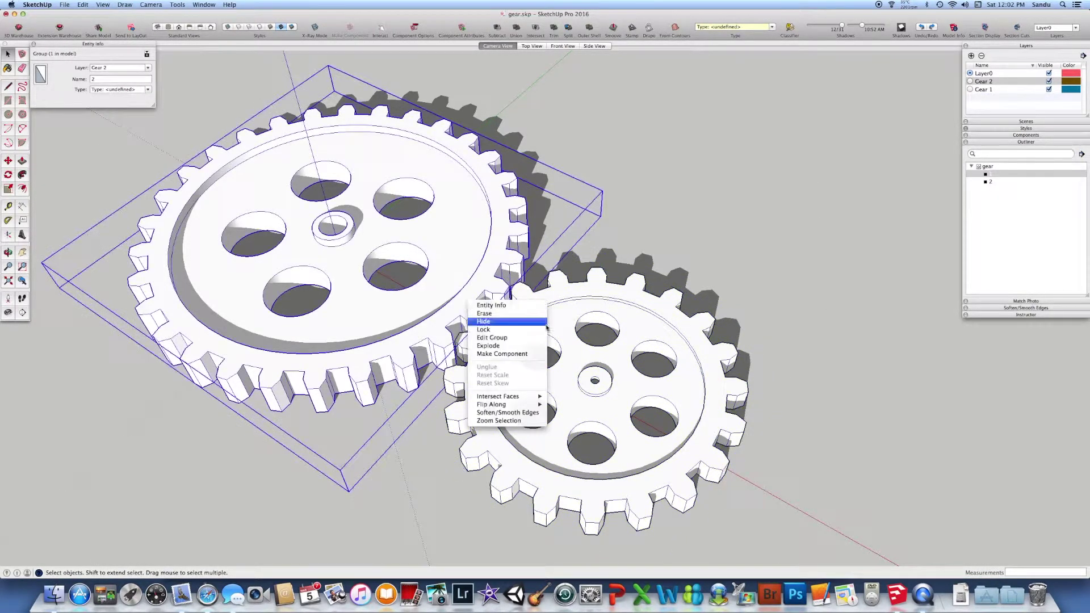
pyautogui.click(615, 316)
pyautogui.keyDown('shift'); pyautogui.click(617, 317); pyautogui.keyUp('shift')
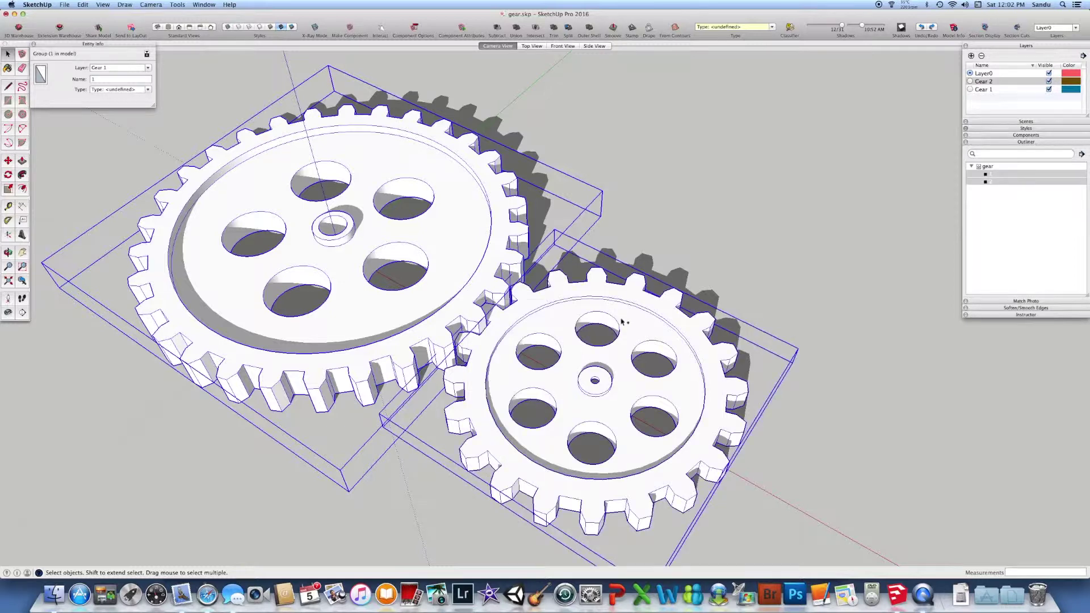
pyautogui.rightClick(609, 317)
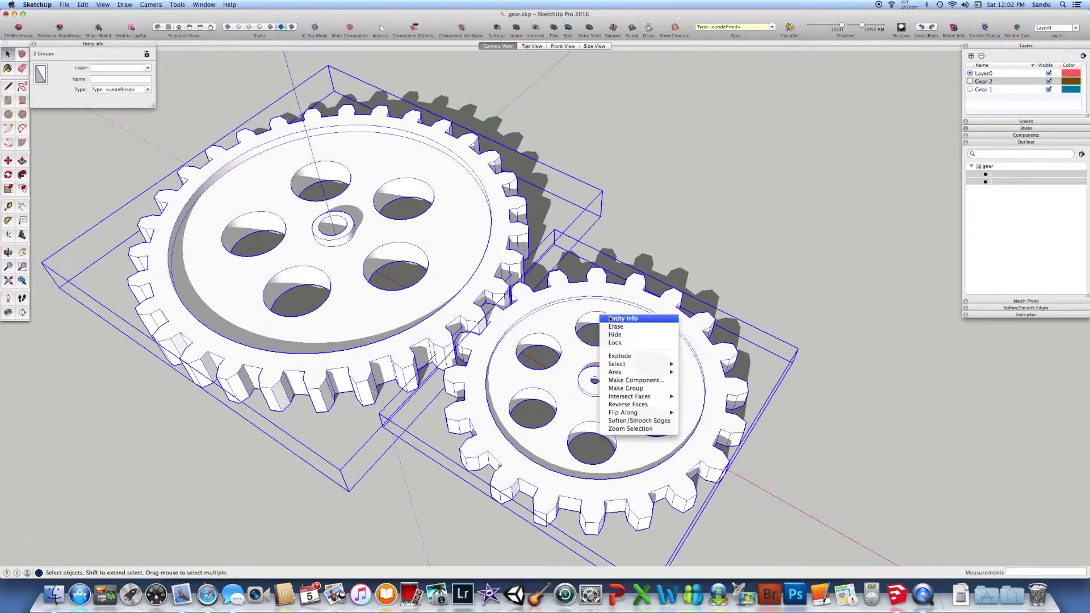
pyautogui.click(626, 389)
# - Check in the Outliner that the new Group contains groups 1 and 2
pyautogui.click(778, 333)
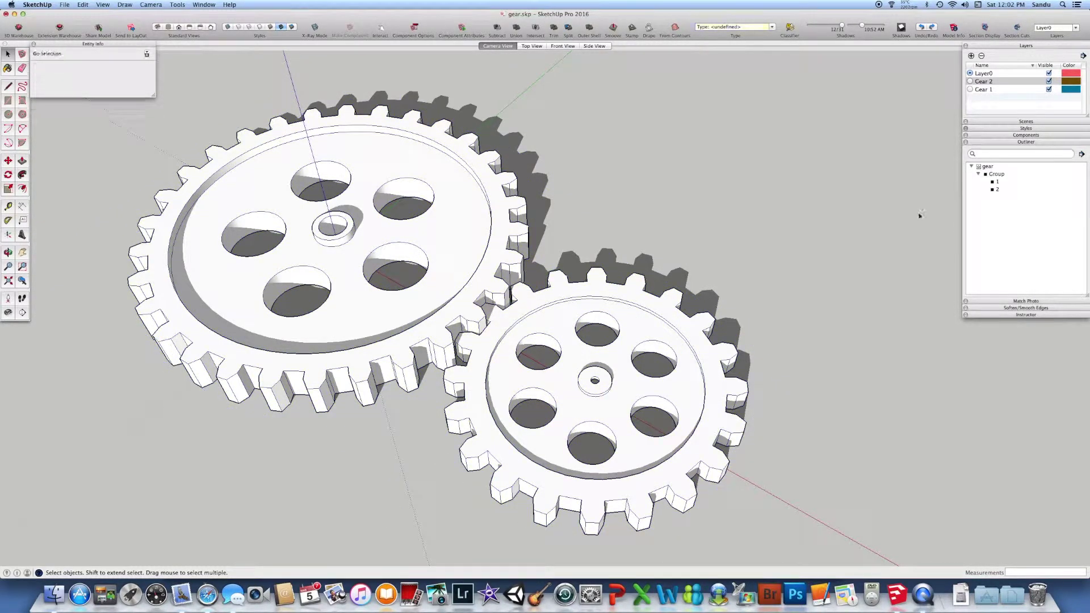
pyautogui.click(997, 181)
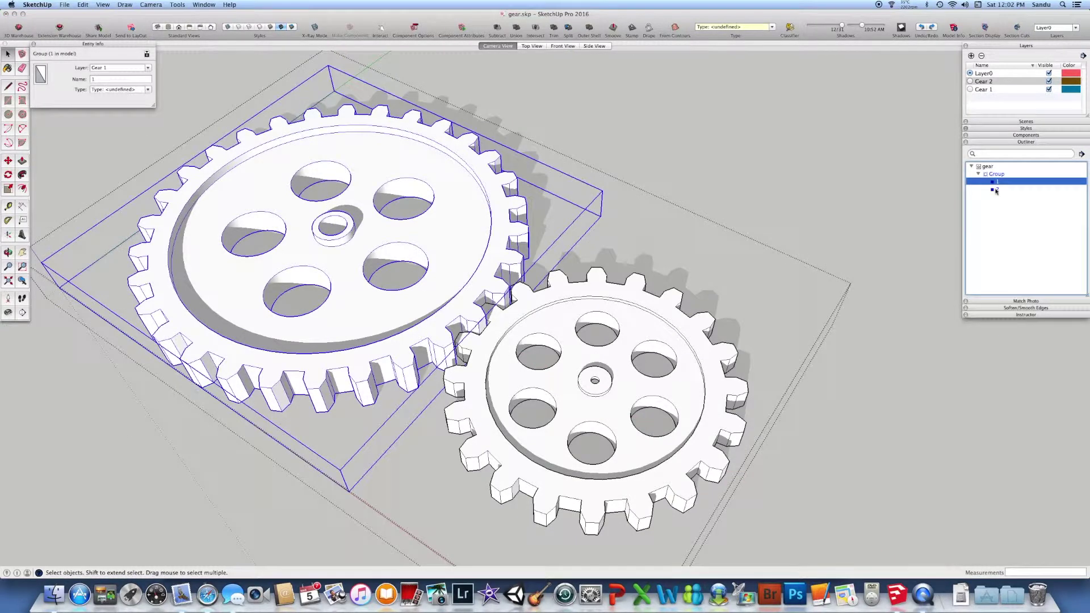
pyautogui.click(997, 189)
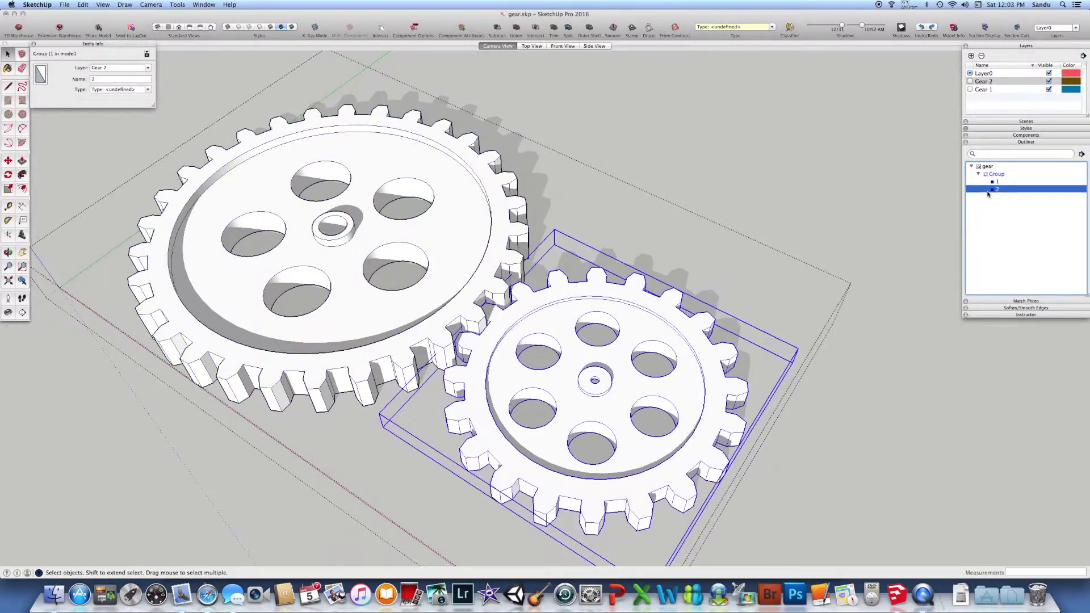
pyautogui.click(839, 281)
pyautogui.scroll(-3, 631, 284)
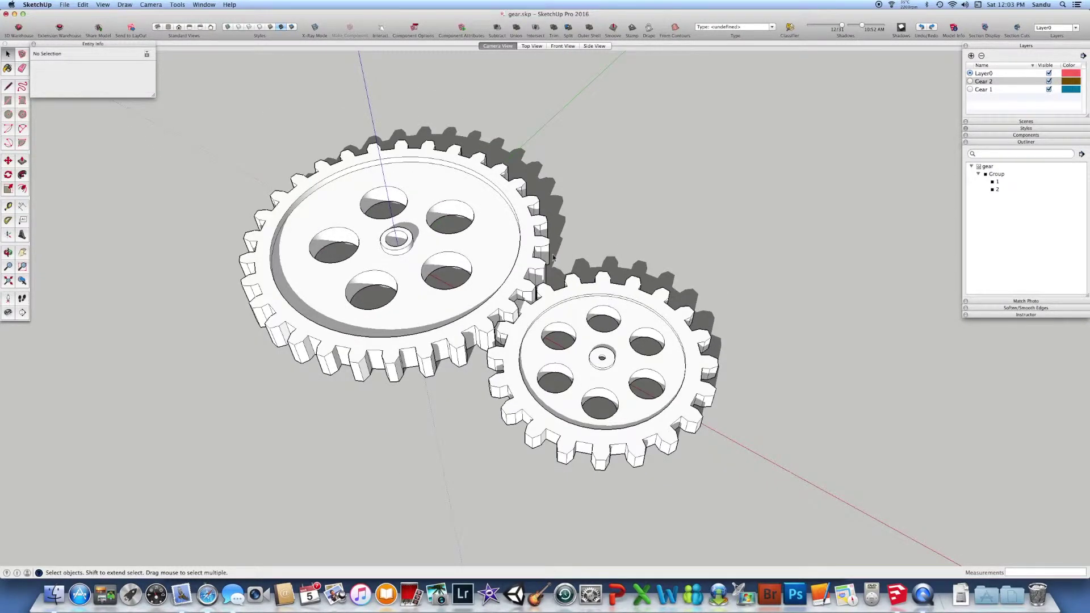
pyautogui.scroll(5, 553, 258)
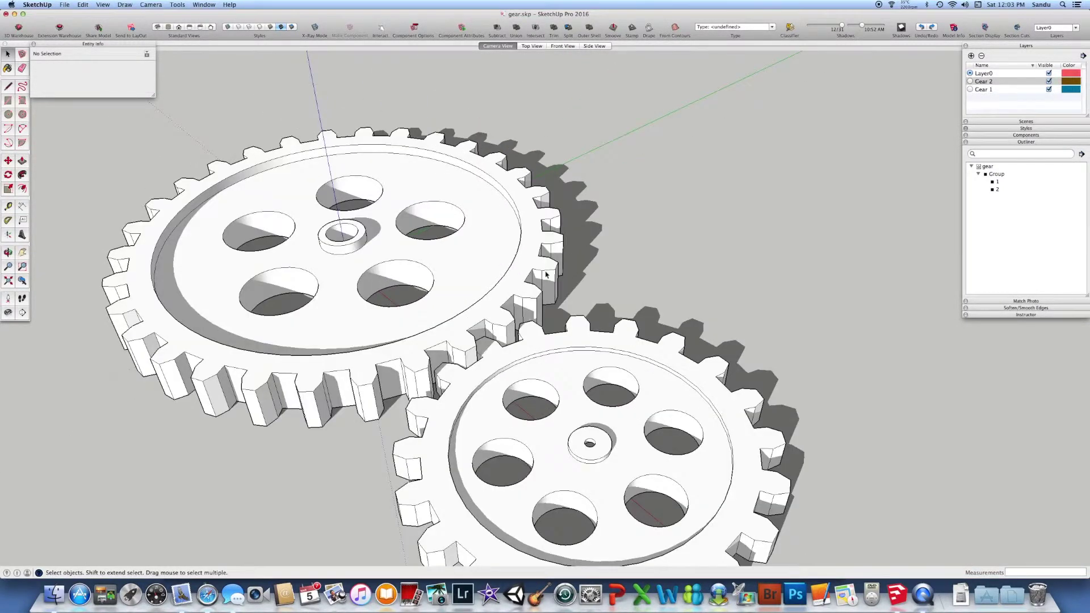
pyautogui.scroll(-3, 559, 266)
pyautogui.scroll(2, 571, 251)
pyautogui.scroll(-5, 576, 251)
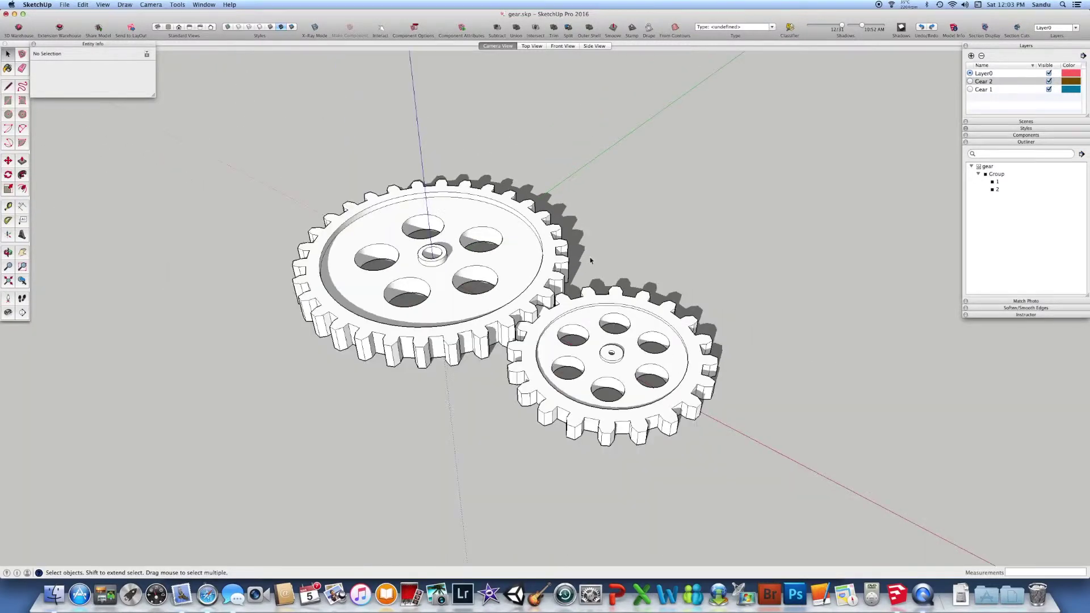
pyautogui.moveTo(598, 259); pyautogui.dragTo(699, 226, button='middle')
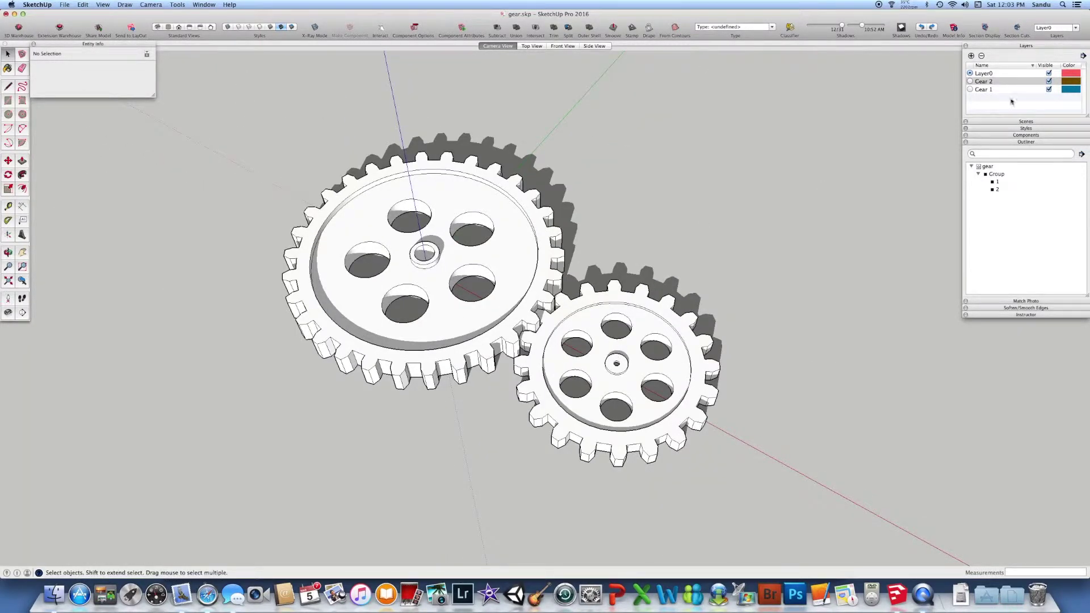
pyautogui.click(1049, 89)
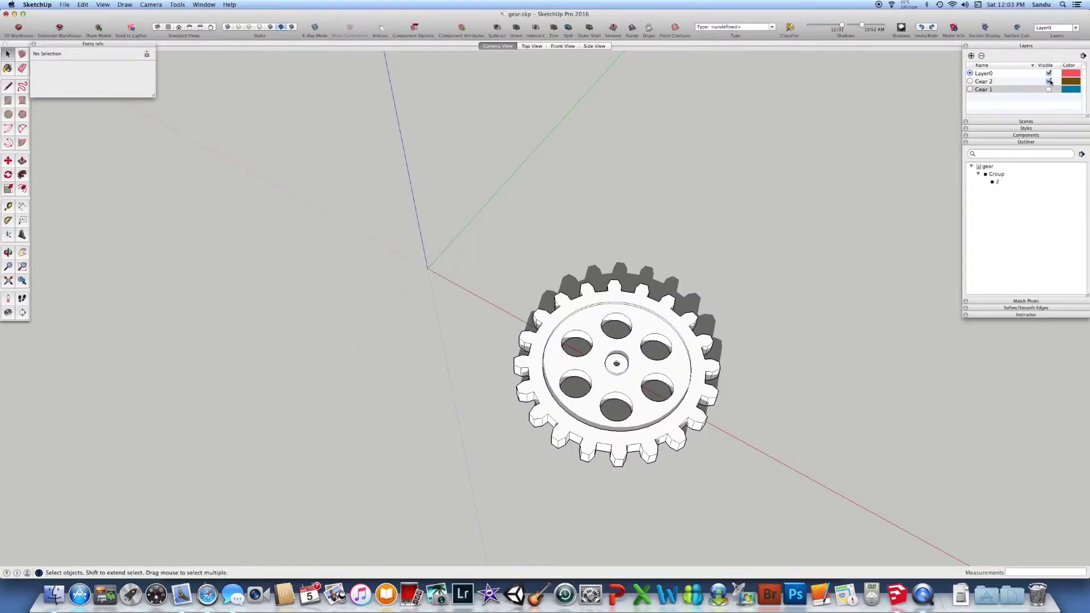
pyautogui.click(1049, 81)
pyautogui.click(1049, 89)
pyautogui.click(1049, 81)
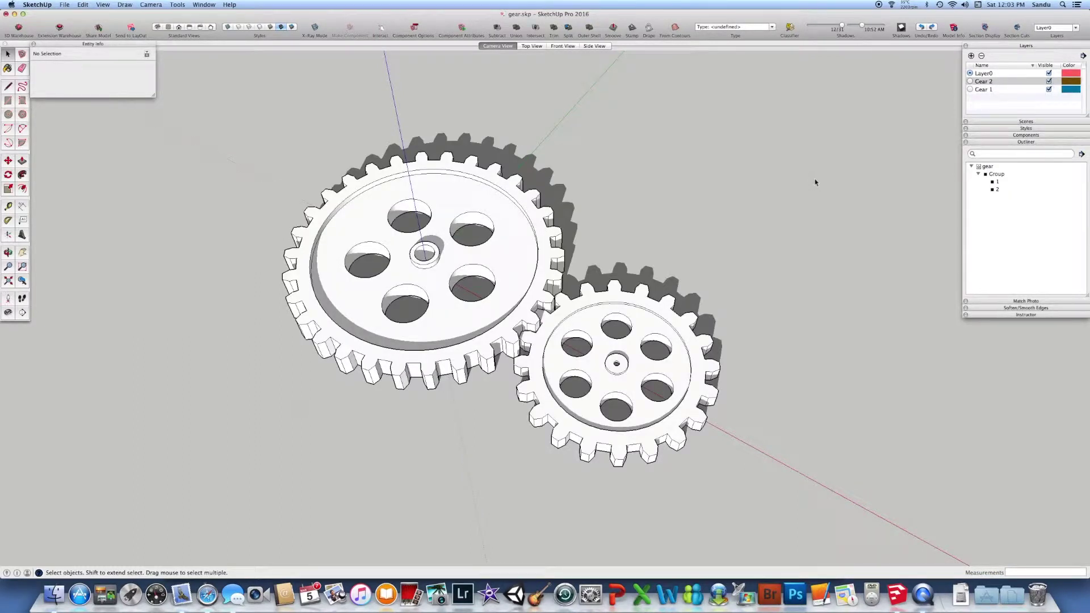
pyautogui.click(669, 270)
pyautogui.click(615, 302)
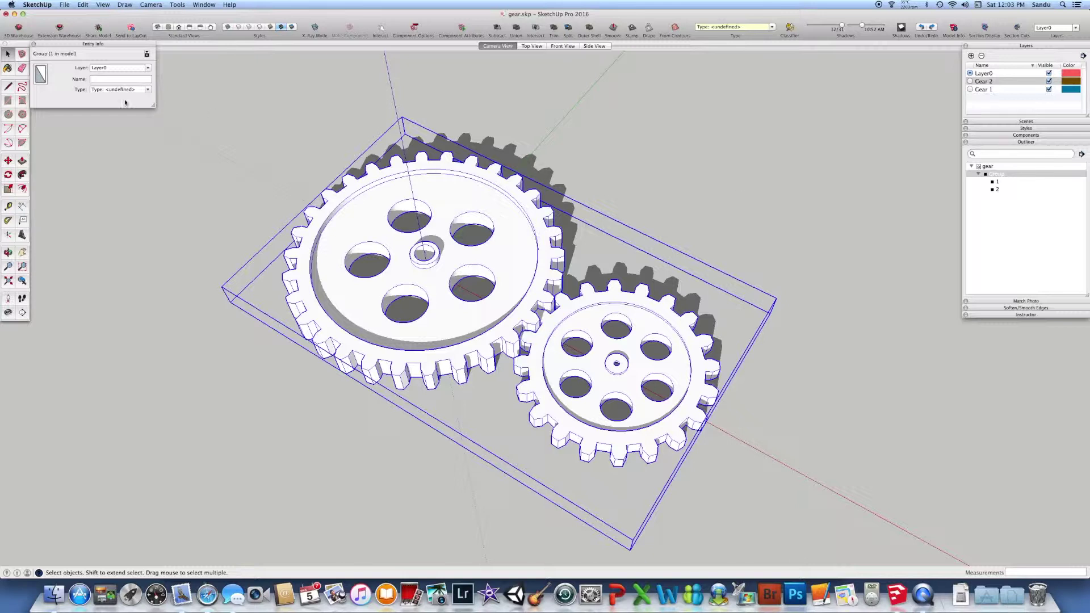
# - Name the parent group Assembly in Entity Info, then clear the selection
pyautogui.click(121, 79)
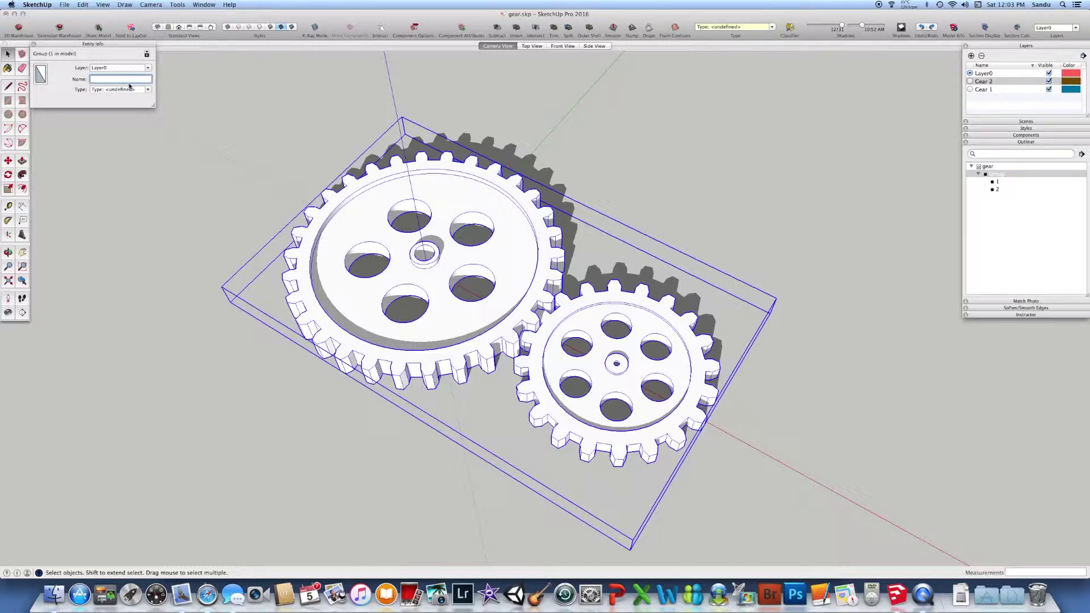
pyautogui.write('Assembl')
pyautogui.press('BackSpace')
pyautogui.press('Return')
pyautogui.click(642, 183)
pyautogui.click(505, 241)
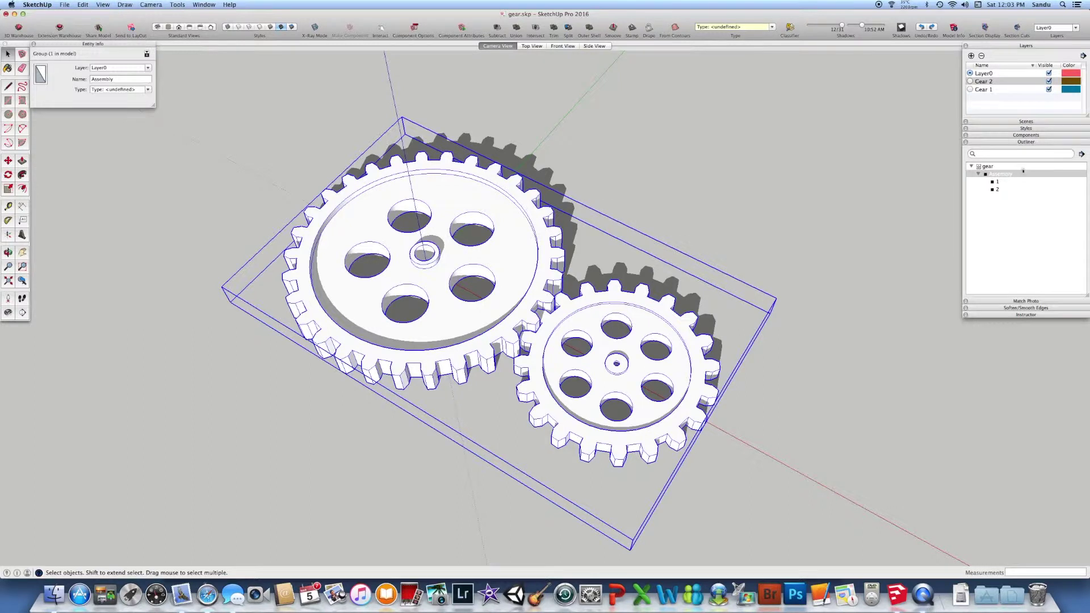
pyautogui.click(684, 278)
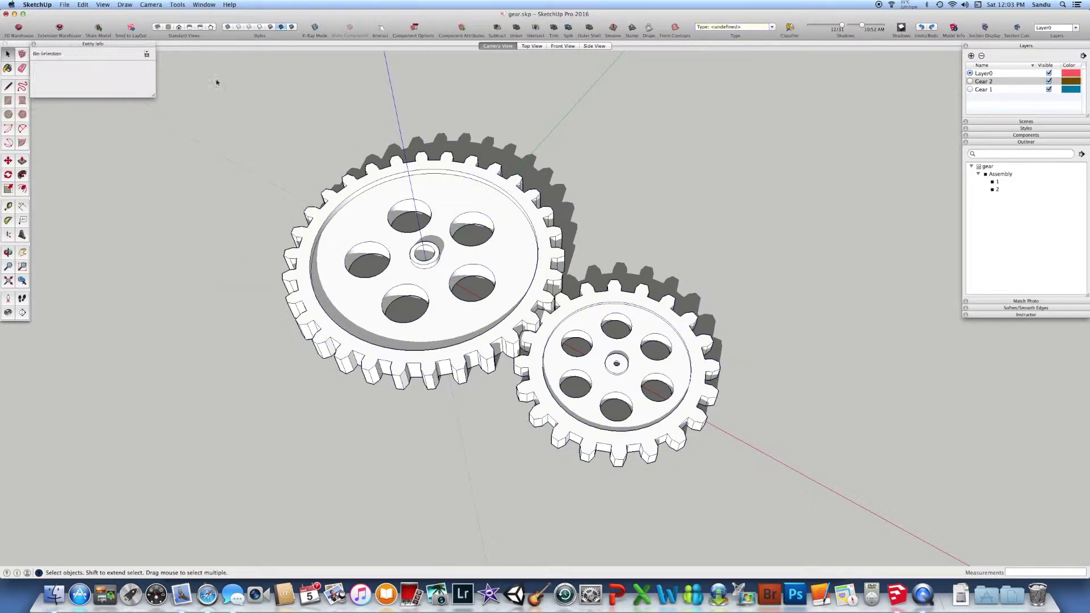
# - Dismiss the can't-hide-current-layer alert and make Gear 2 the current layer
pyautogui.click(526, 196)
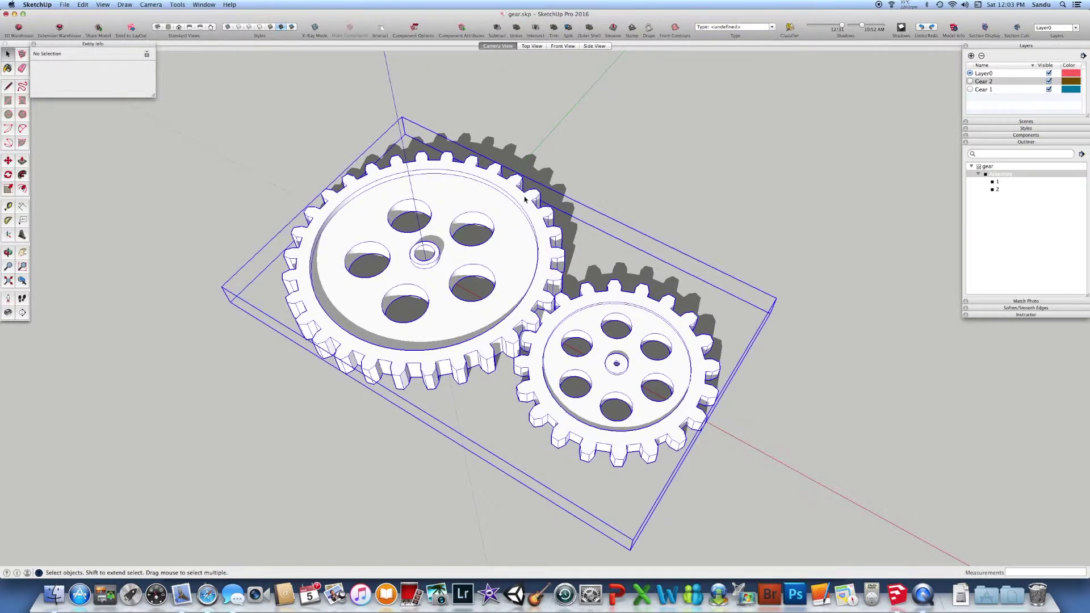
pyautogui.click(1049, 73)
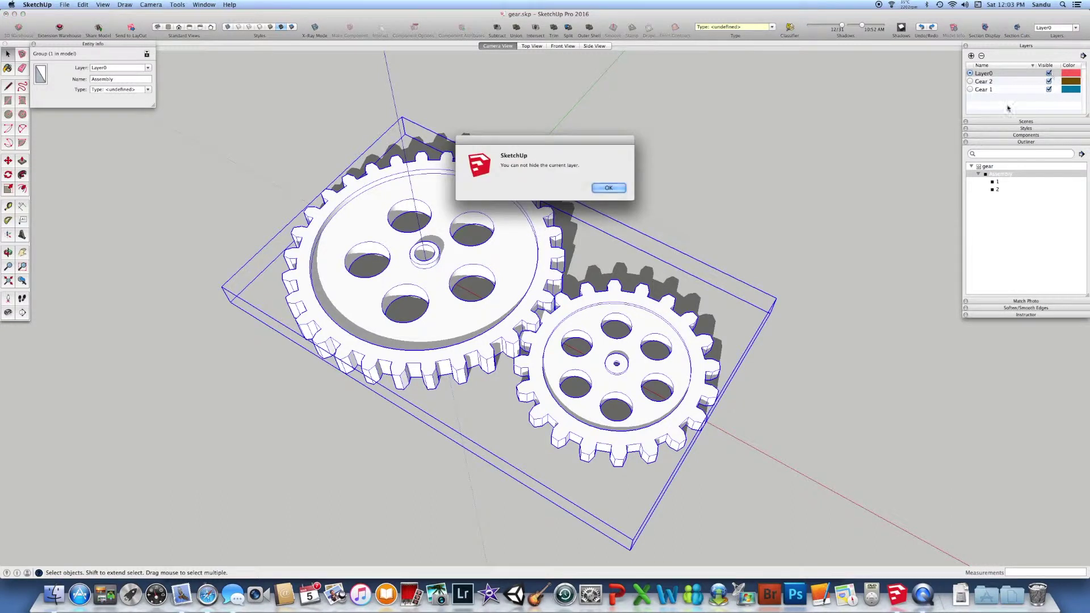
pyautogui.click(619, 190)
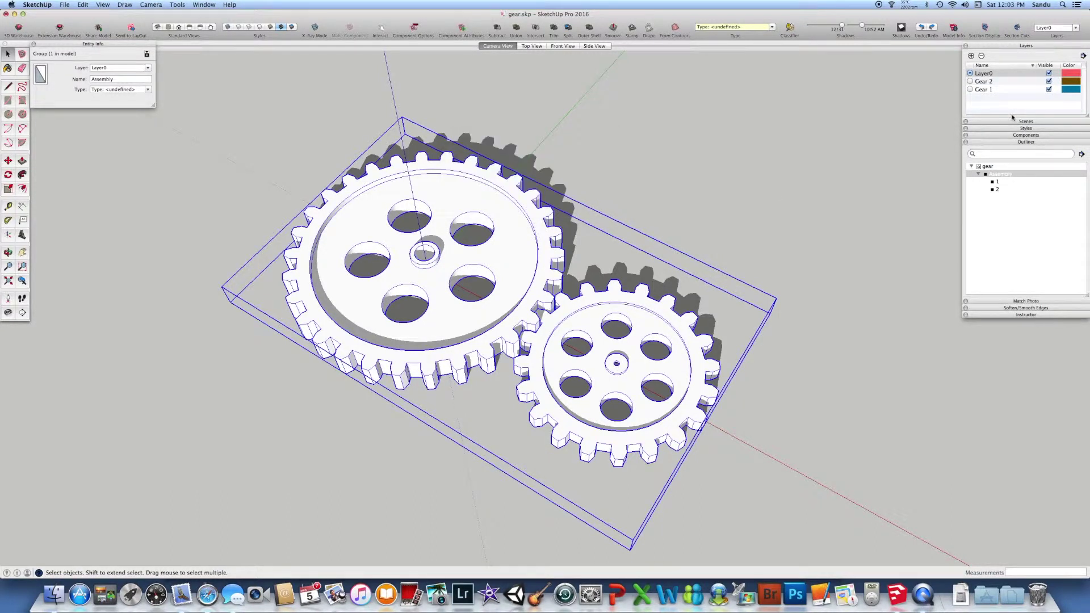
pyautogui.click(970, 81)
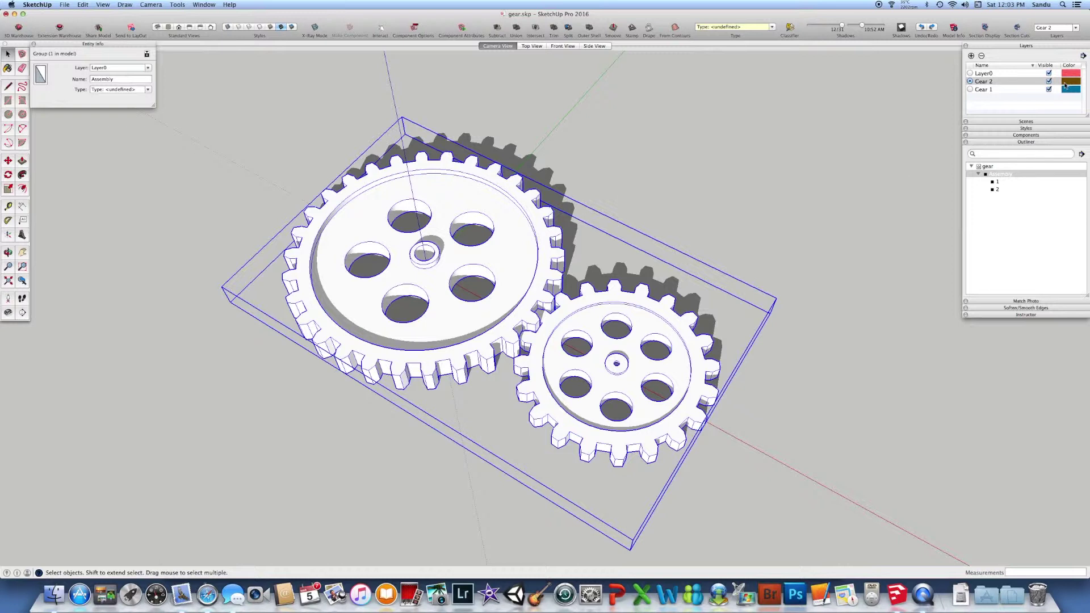
# - Toggle Layer0 and Gear 1 visibility off and back on, leaving both gears shown
pyautogui.click(1048, 73)
pyautogui.click(1049, 73)
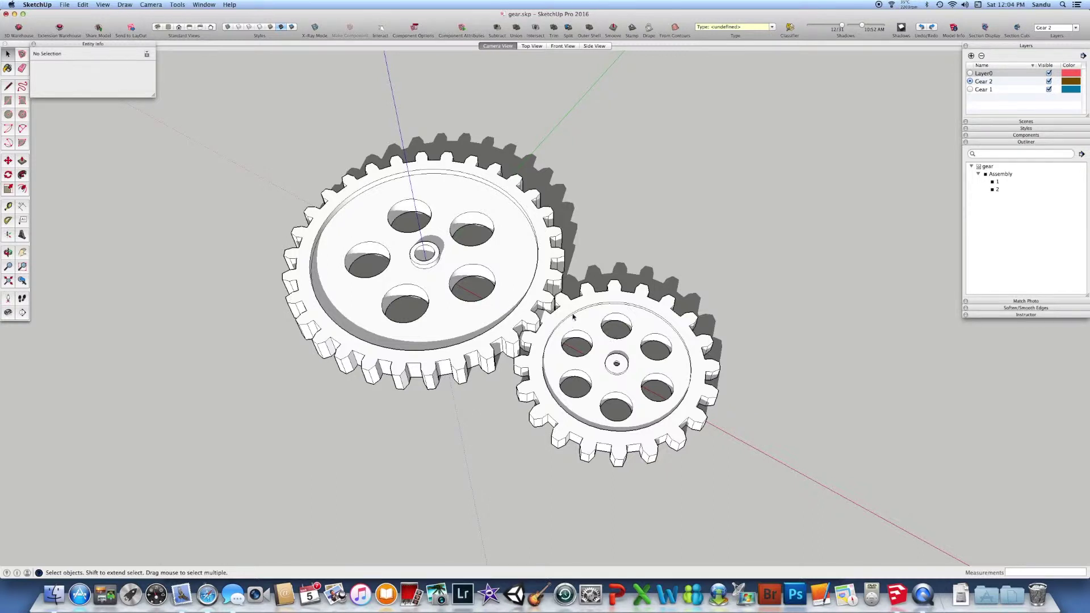
pyautogui.click(580, 322)
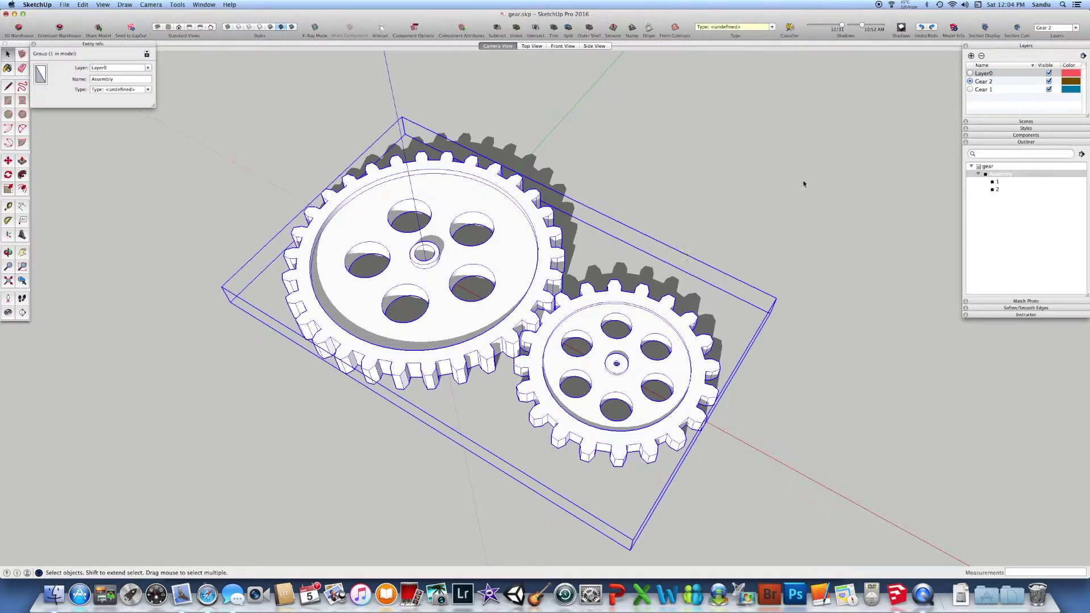
pyautogui.click(1049, 73)
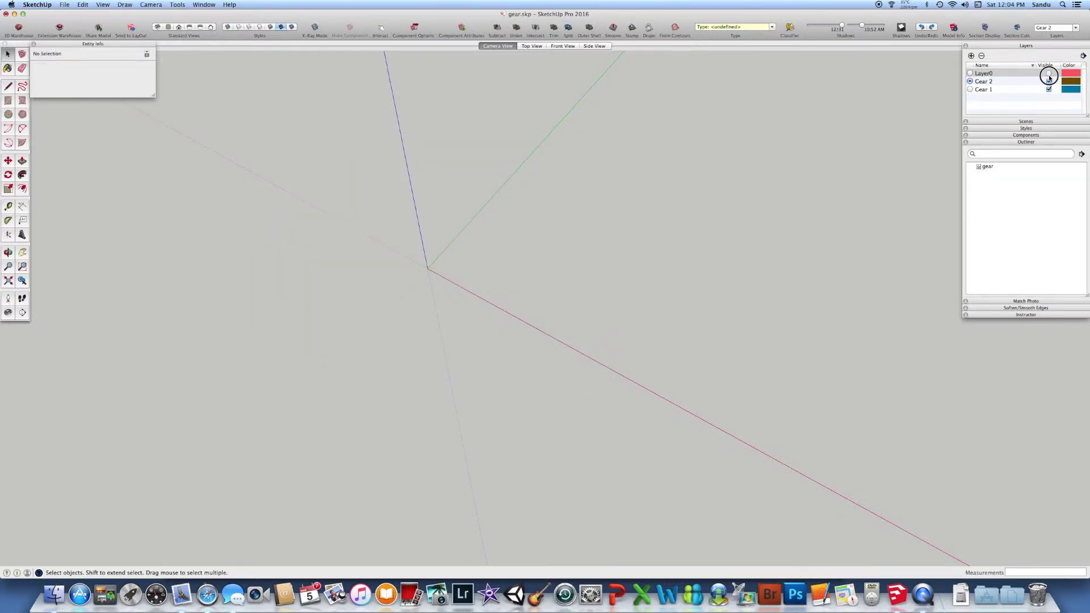
pyautogui.click(1048, 73)
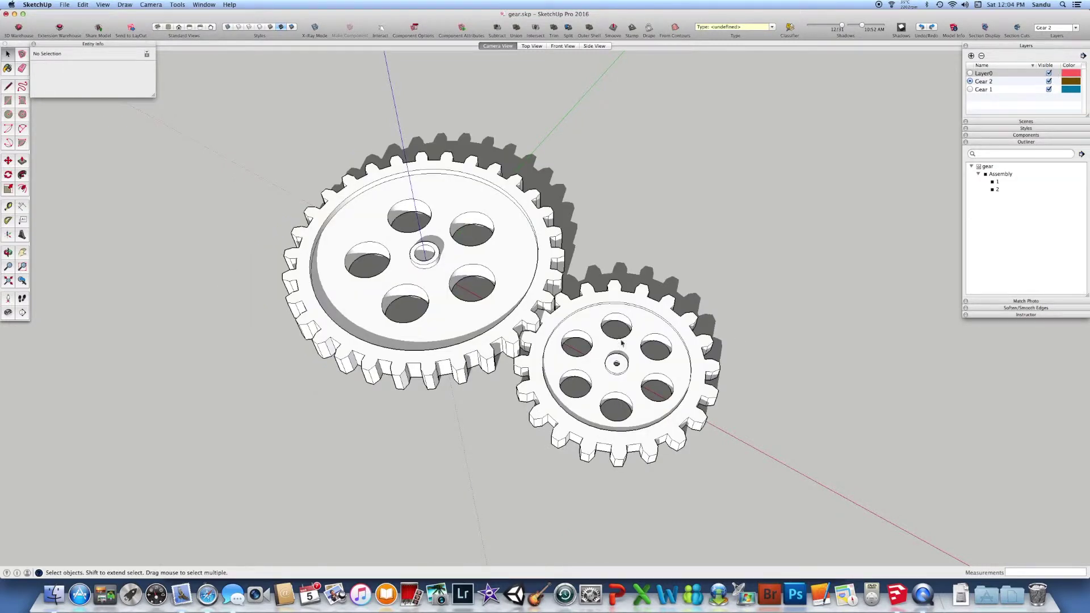
pyautogui.click(1048, 89)
pyautogui.click(1049, 89)
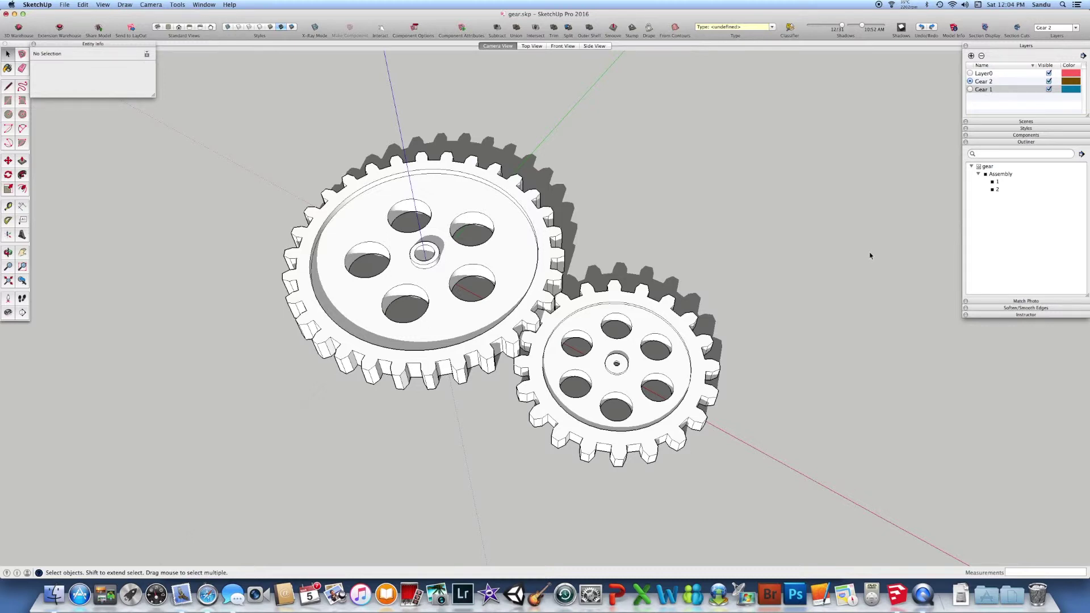
pyautogui.click(661, 342)
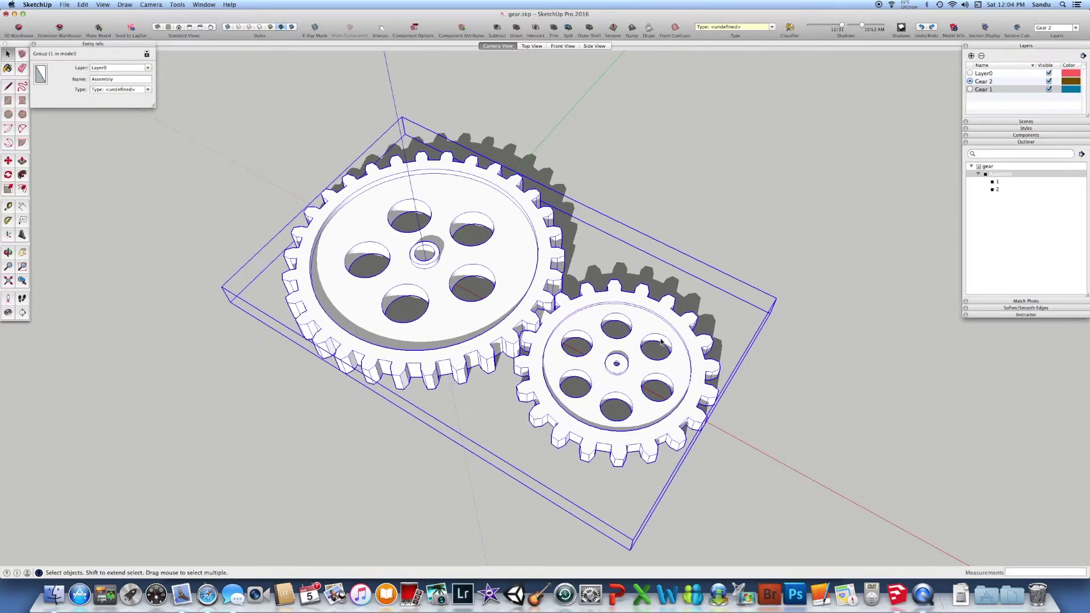
pyautogui.scroll(4, 601, 321)
pyautogui.moveTo(601, 321); pyautogui.dragTo(676, 316, button='middle')
pyautogui.scroll(3, 640, 321)
pyautogui.scroll(-2, 641, 319)
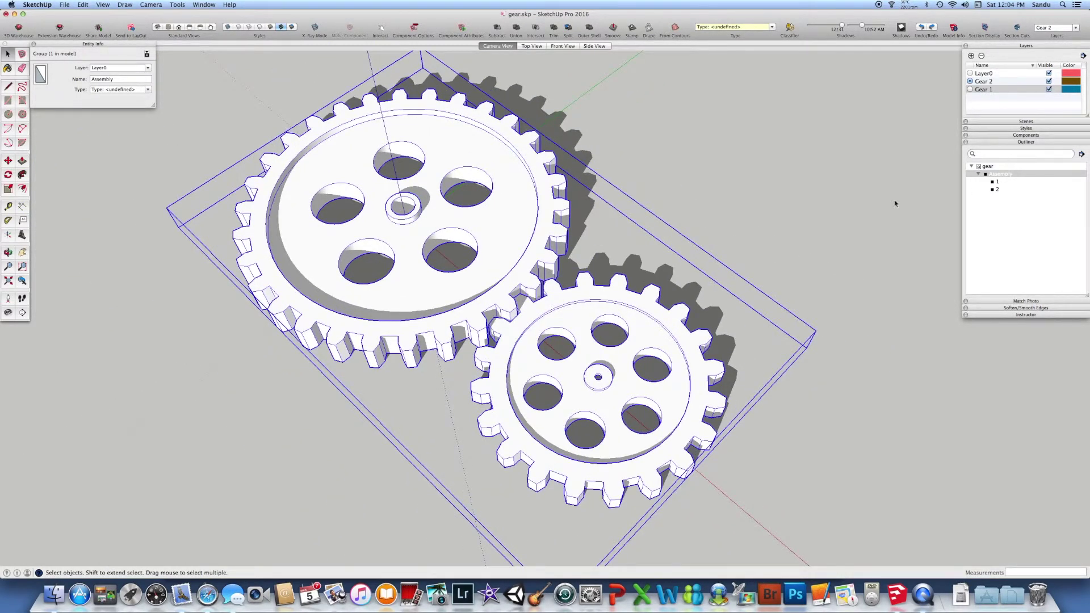
pyautogui.click(718, 230)
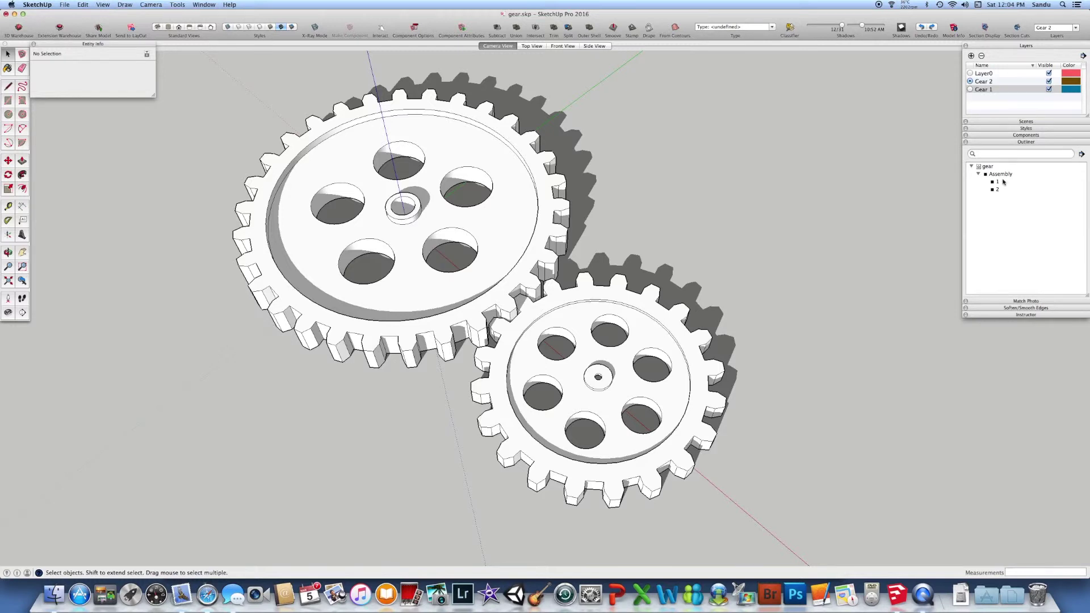
pyautogui.click(527, 295)
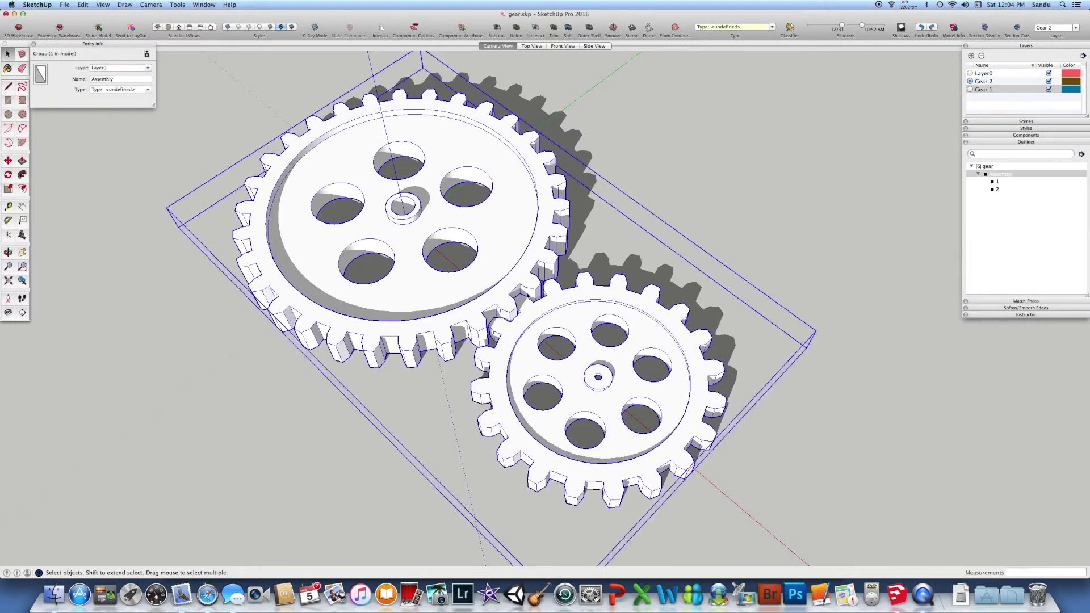
pyautogui.click(914, 196)
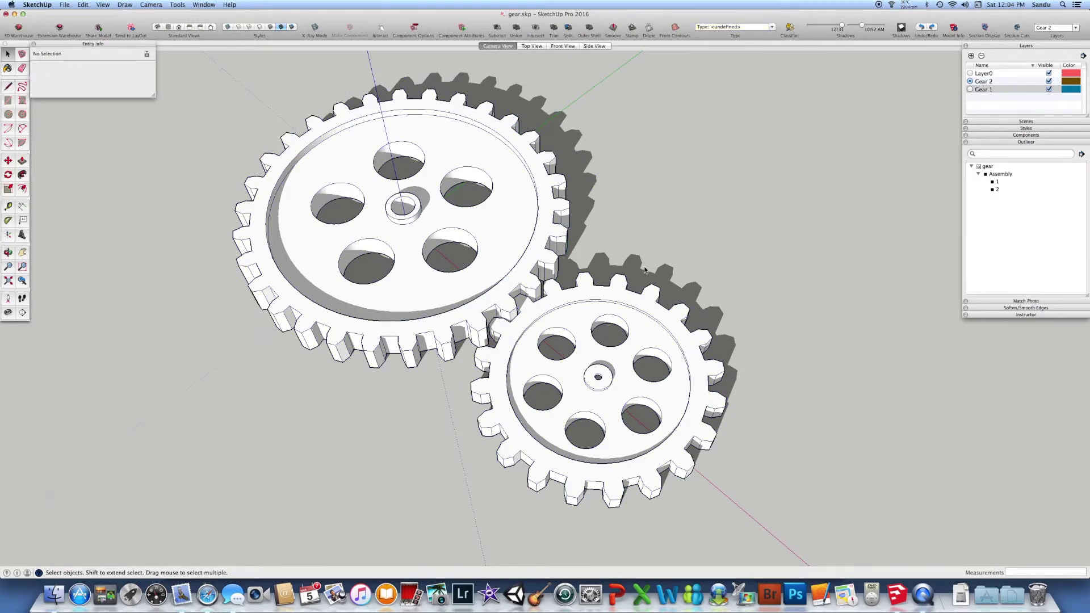
pyautogui.click(645, 270)
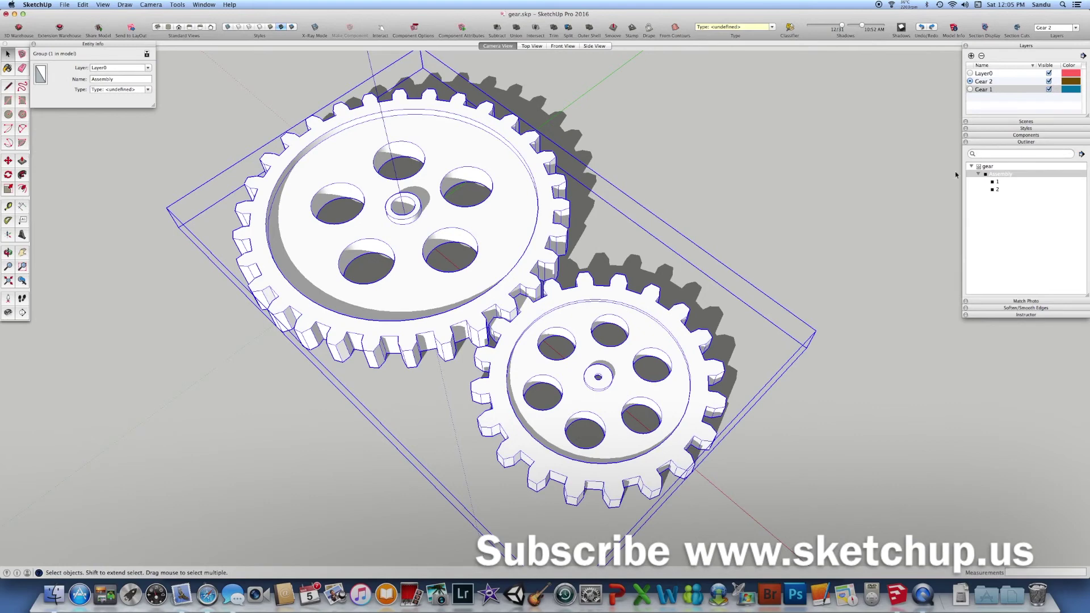
pyautogui.click(723, 247)
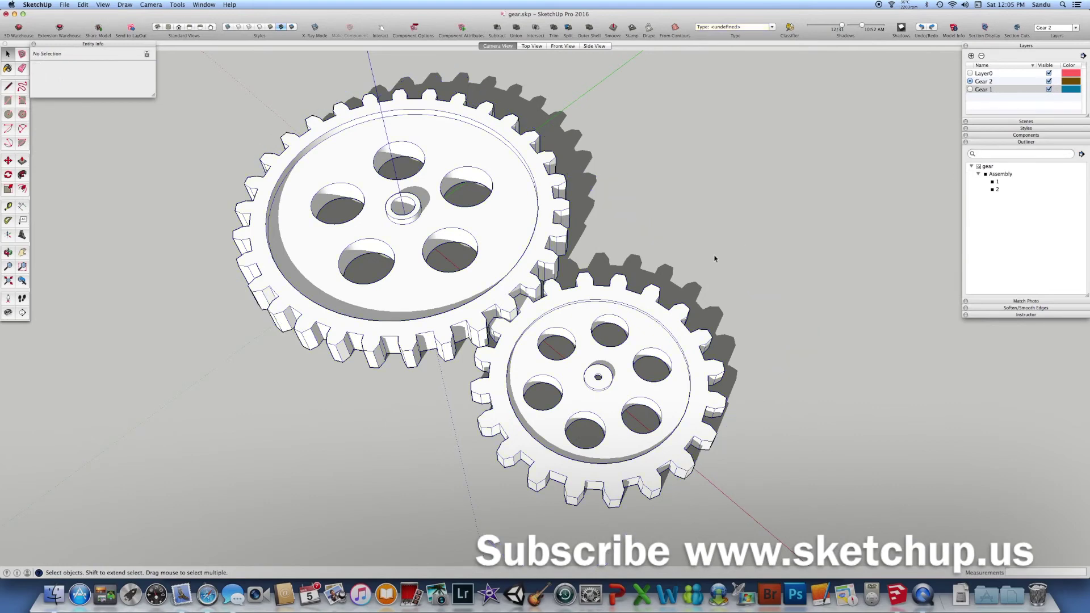
pyautogui.moveTo(690, 258)
pyautogui.mouseDown(button='middle')
pyautogui.moveTo(705, 244)
pyautogui.moveTo(688, 247)
pyautogui.mouseUp(button='middle')
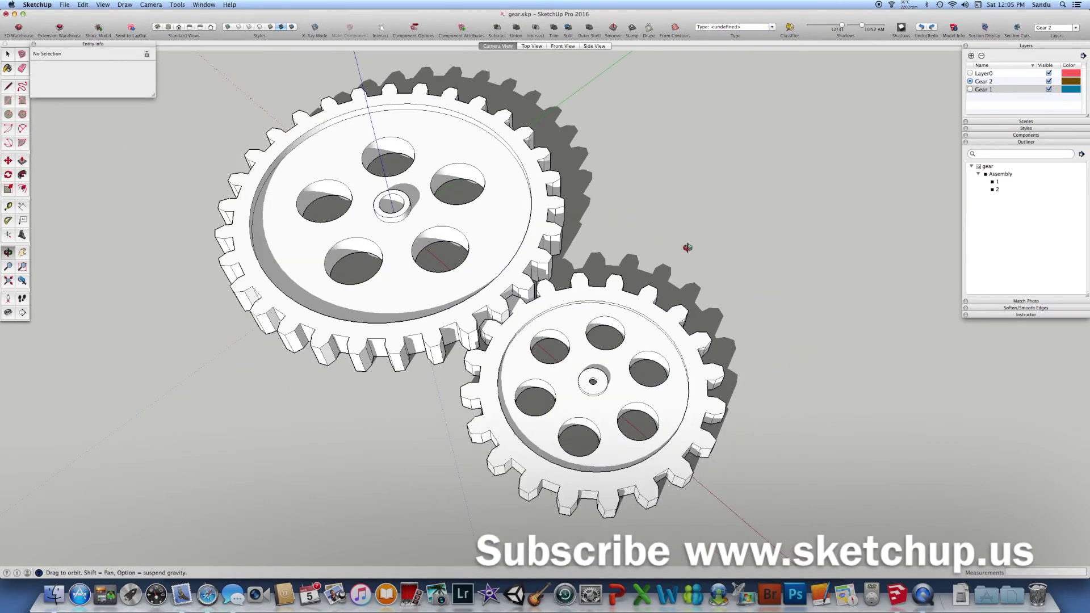
pyautogui.scroll(5, 687, 248)
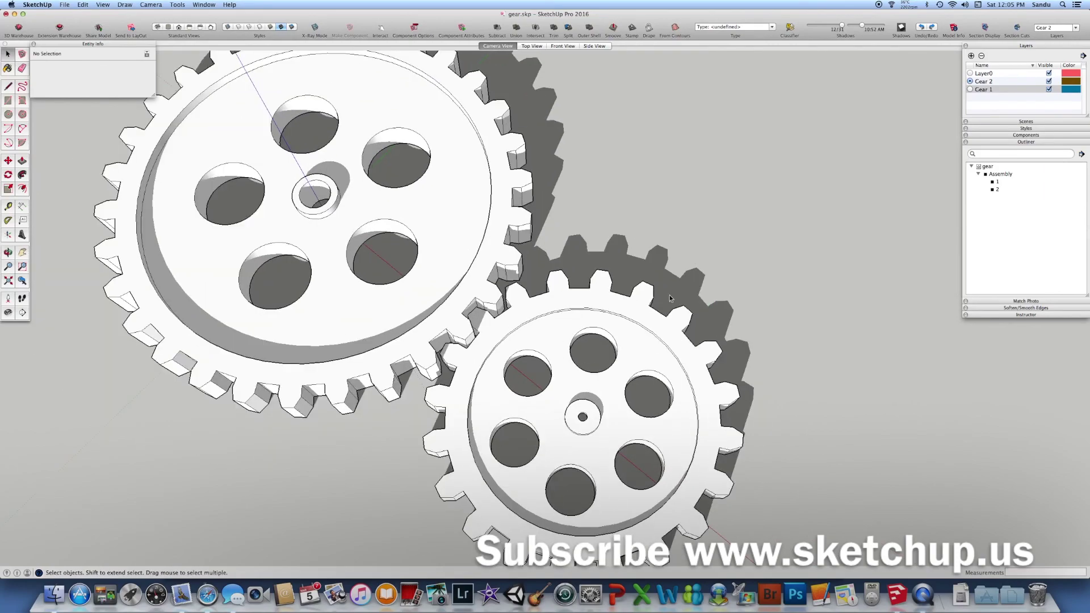